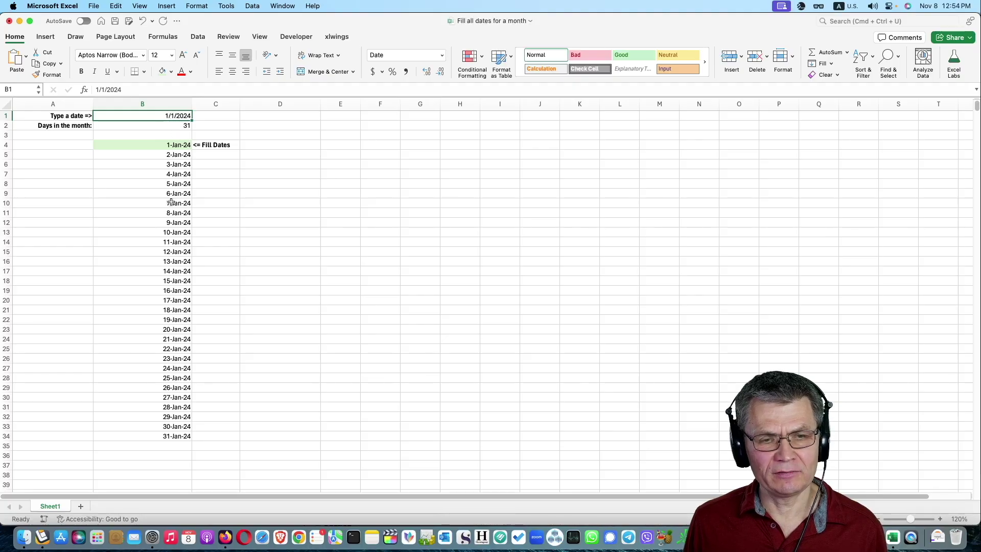
- Put today's date into B1 and check the formula behind the 30-Nov-23 date
left_click_drag(167, 436, 185, 146)
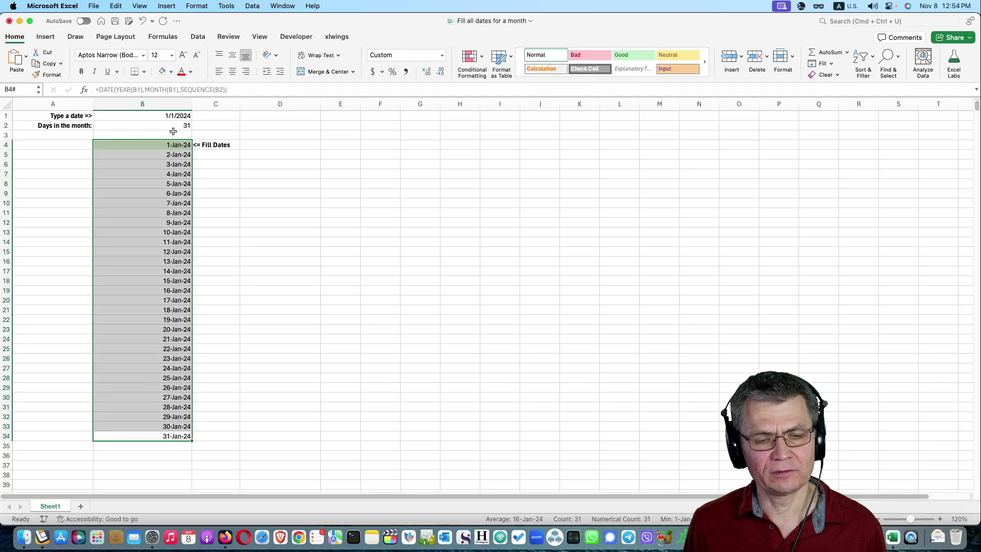
left_click(172, 115)
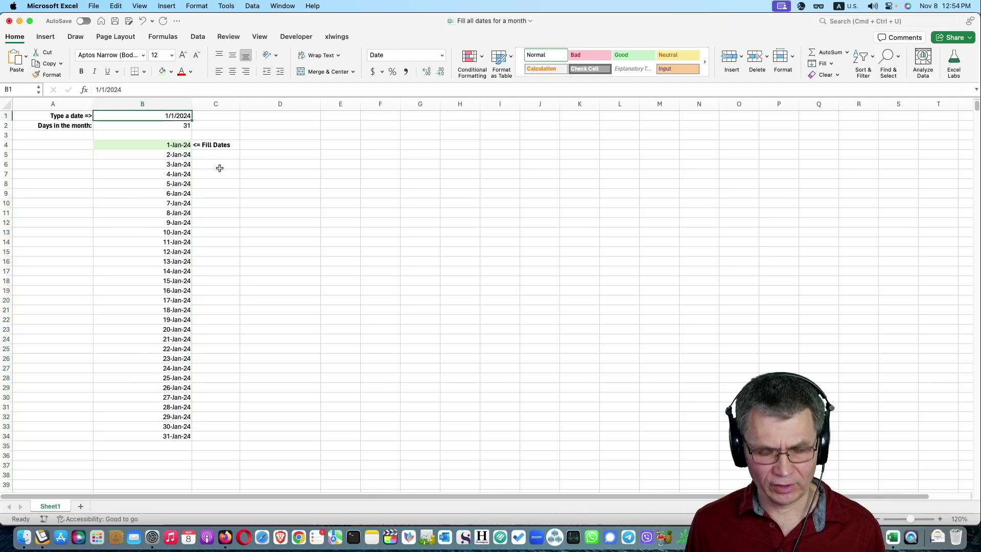
key("ctrl+semicolon")
key("Return")
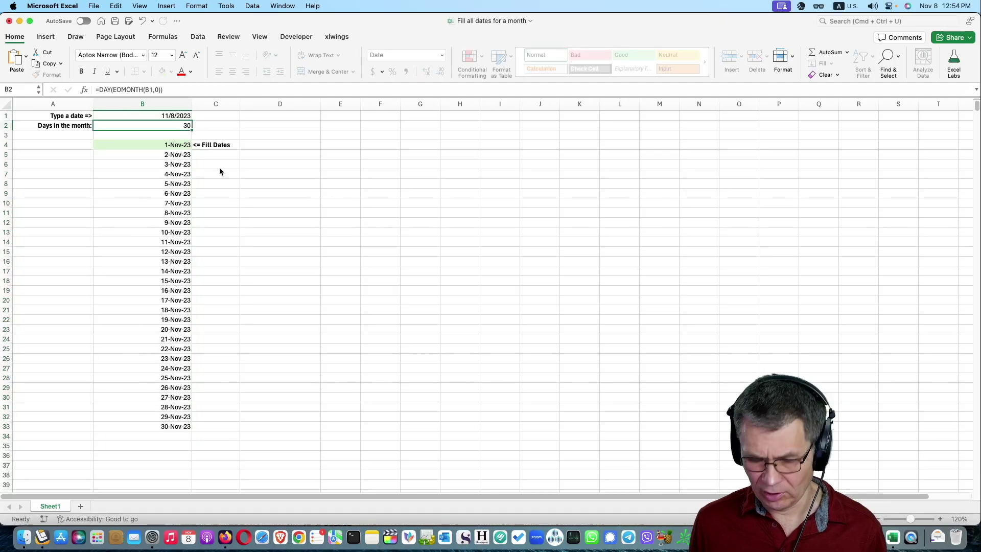
left_click(163, 426)
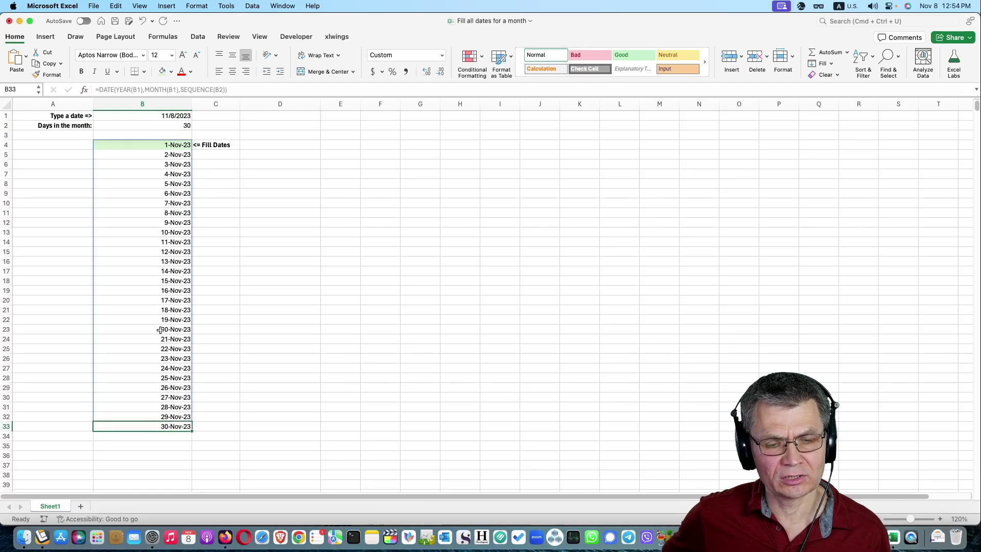
left_click(221, 175)
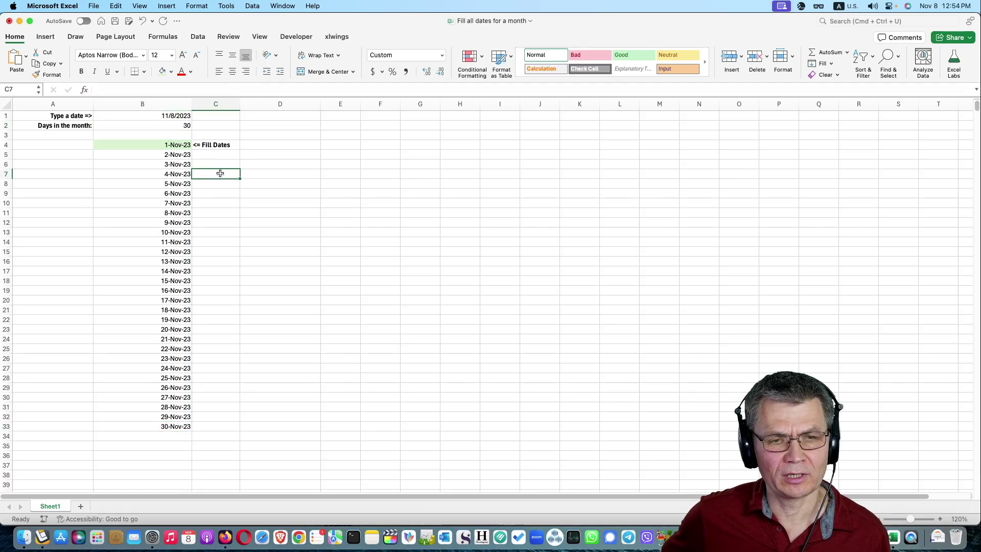
- Enter 2/2/22 in B1 and check the resulting 28-Feb-22 date formula
left_click(161, 116)
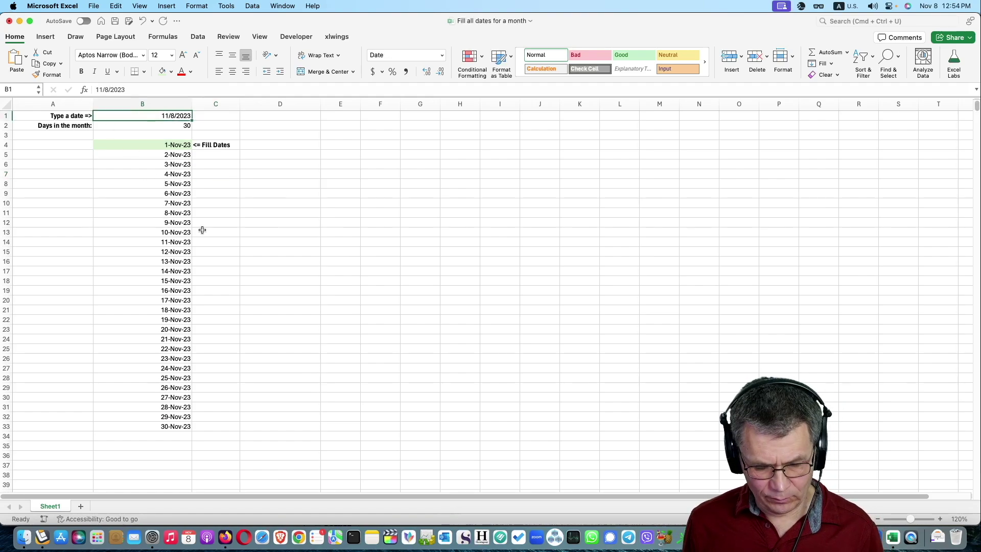
type("2/2/22")
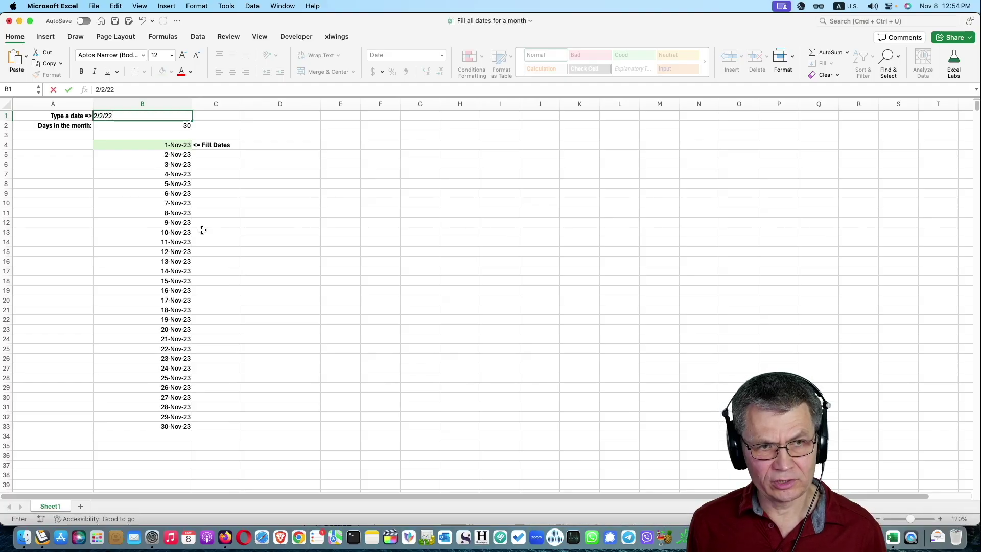
key("Return")
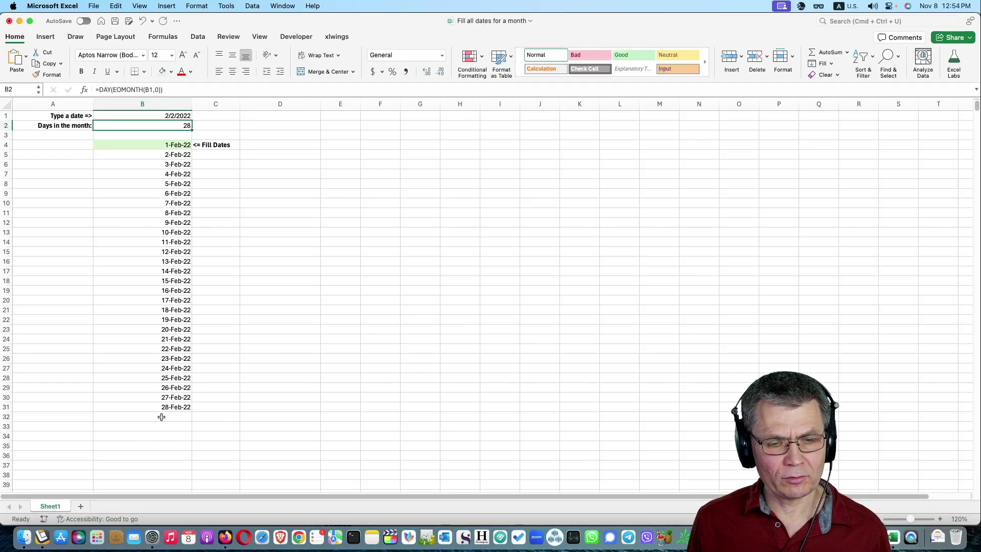
left_click(164, 406)
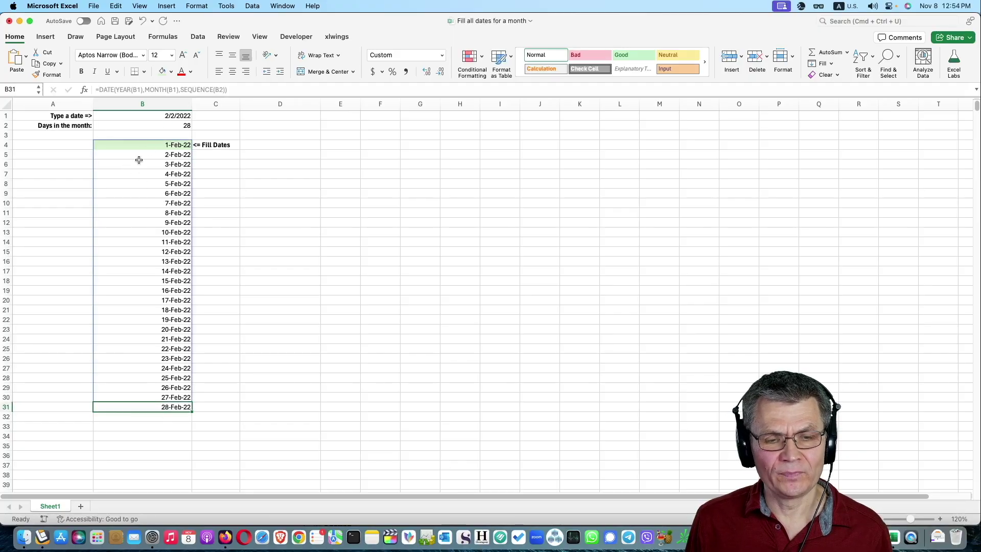
left_click(260, 207)
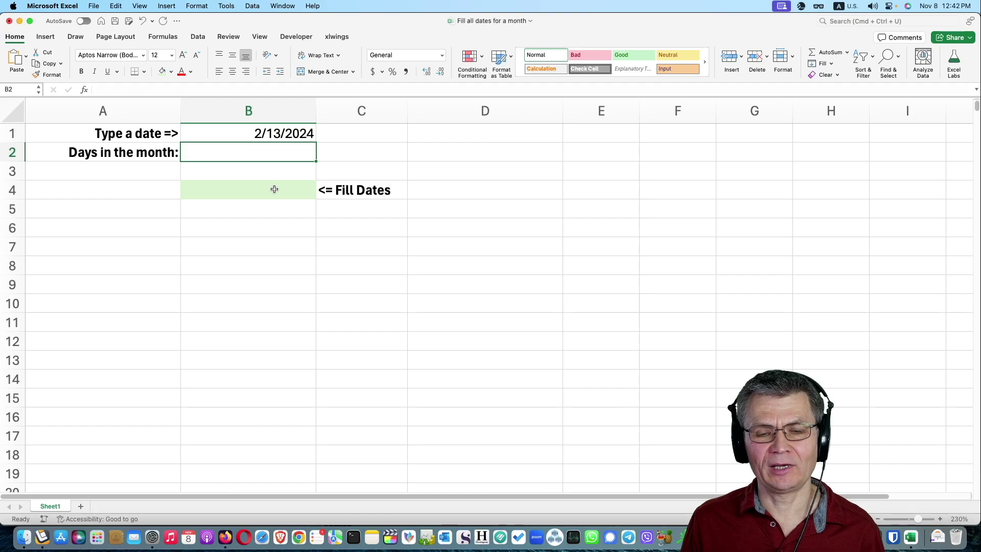
- Select cell A4 for a test formula
left_click(137, 191)
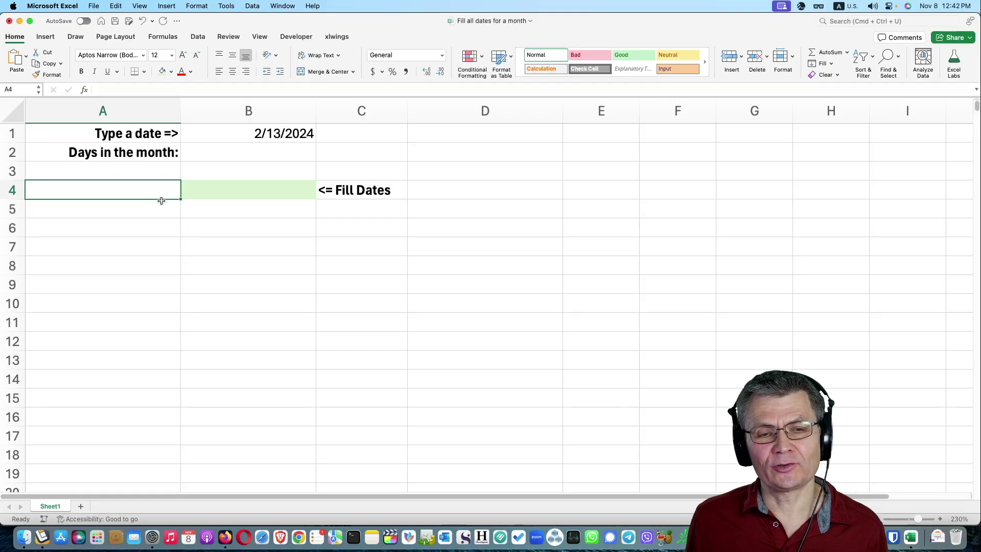
- Enter =SEQUENCE(5) in A4 to spill the numbers 1 to 5
type("=")
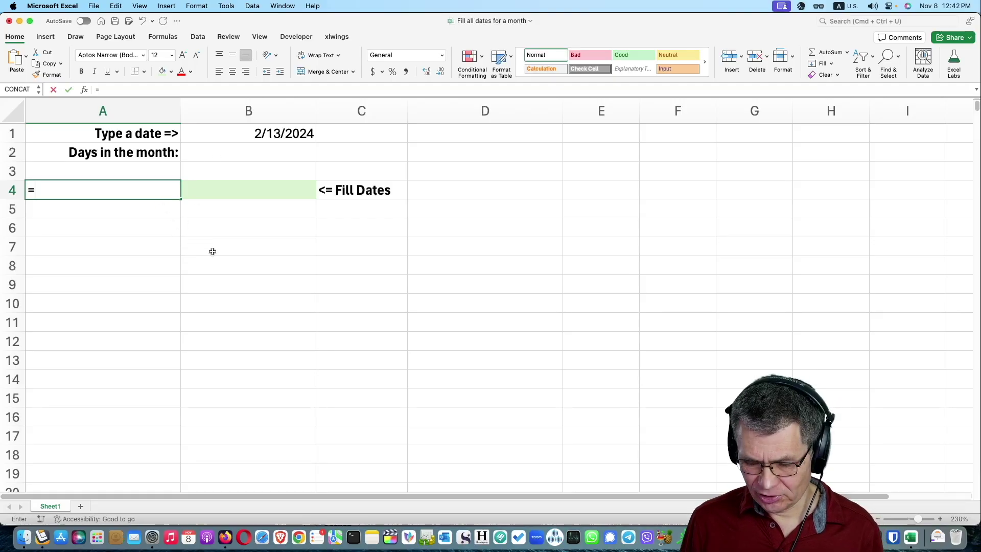
type("seq")
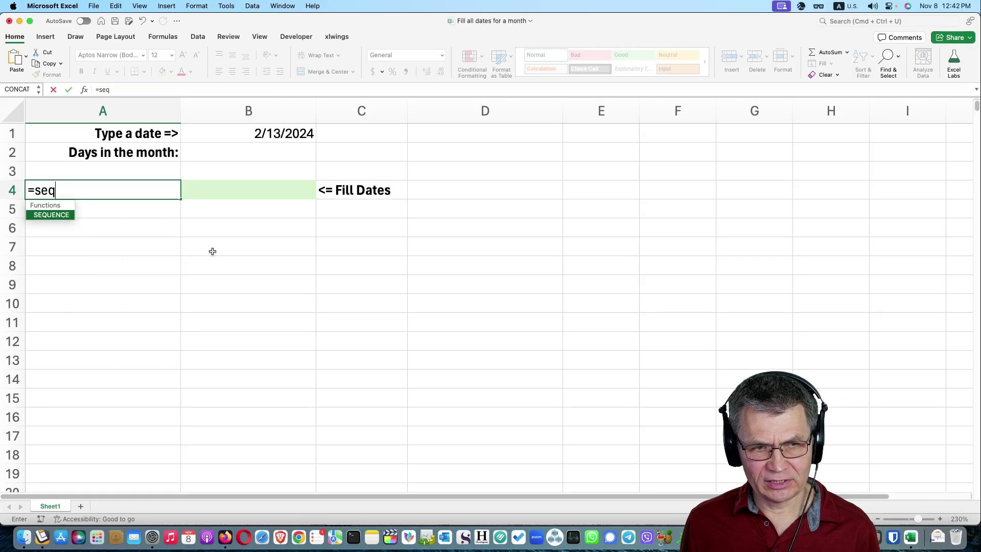
key("Tab")
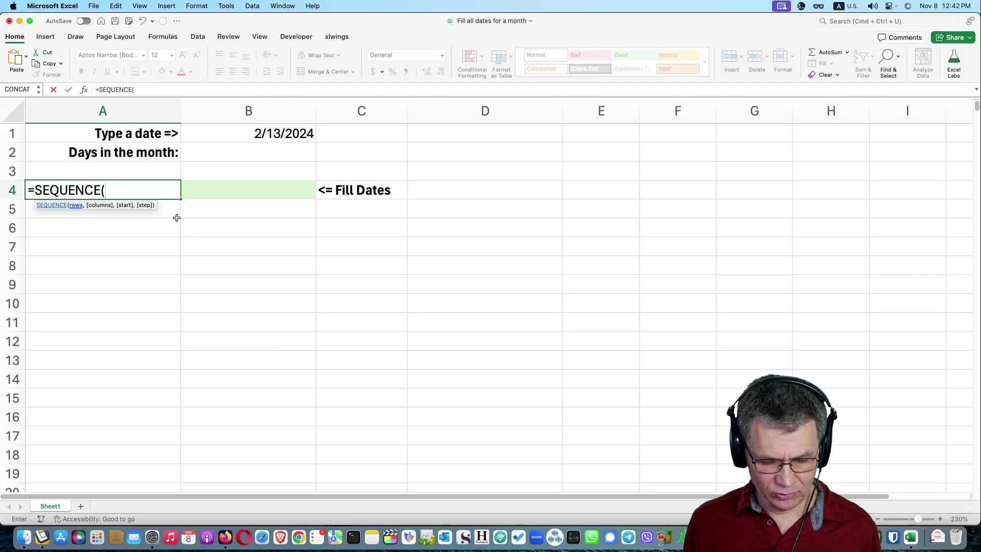
type("5")
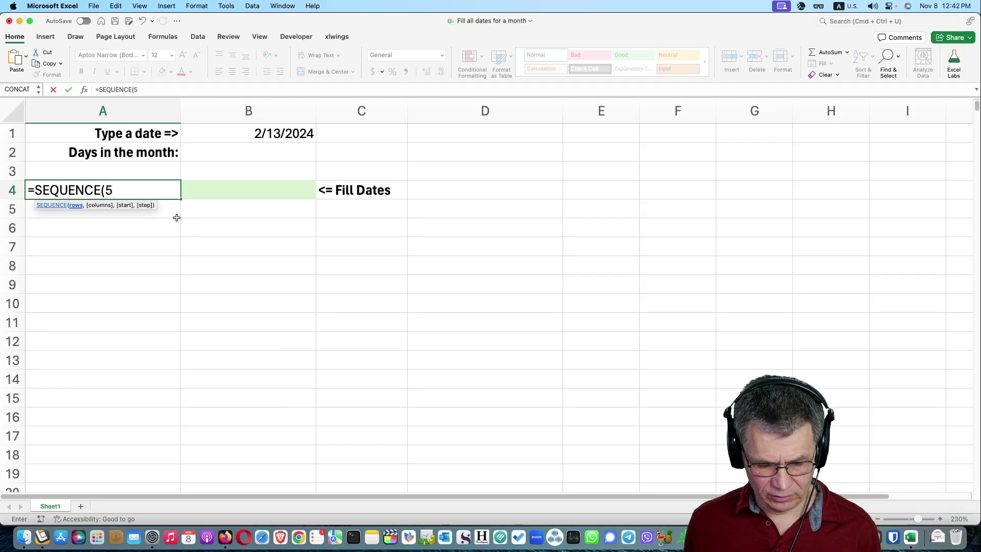
type(")")
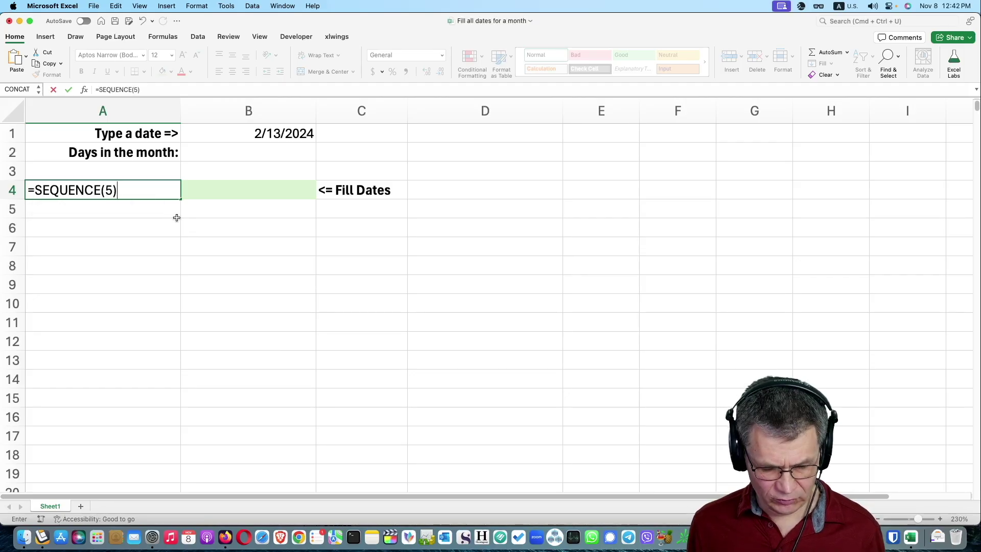
key("ctrl+Return")
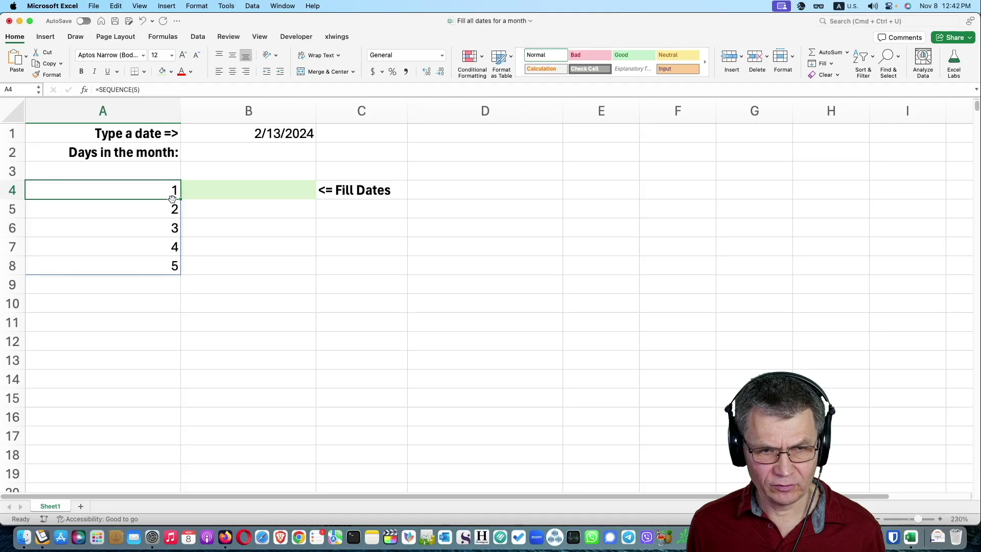
- Change A4's formula to =SEQUENCE(10) so it spills 1 through 10
double_click(145, 192)
key("Left")
key("Left")
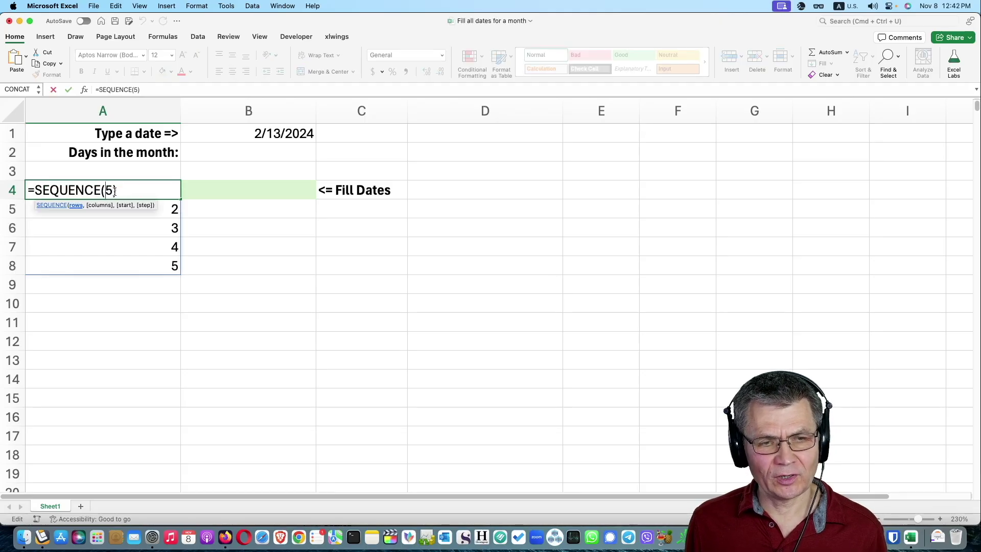
key("BackSpace")
type("10")
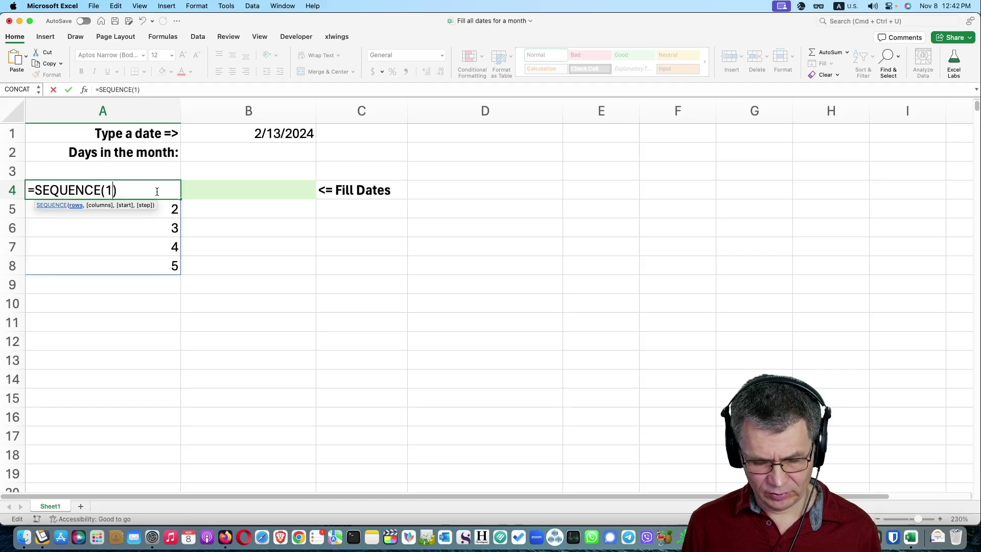
key("Return")
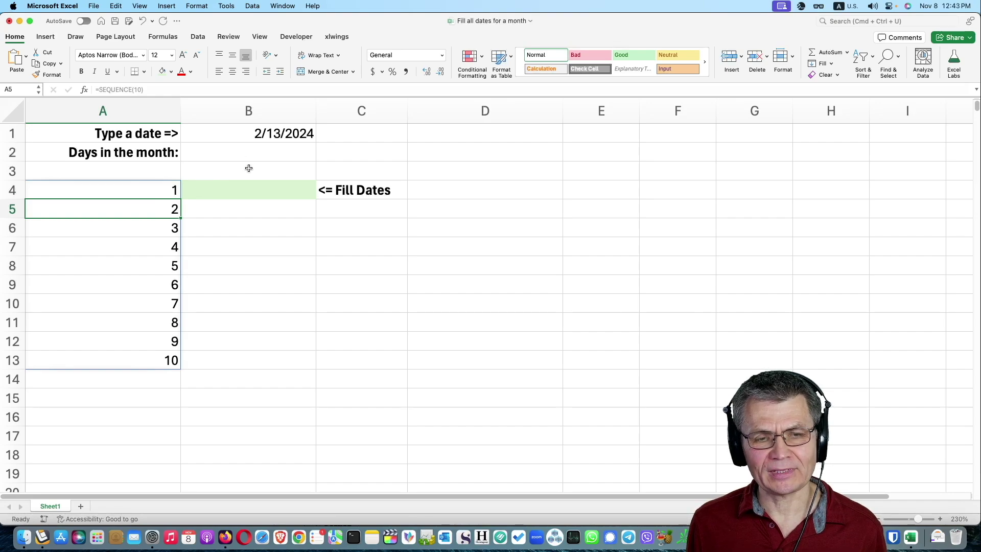
- Enter 15 in D1 and change A4's formula to =SEQUENCE(D1)
left_click(249, 168)
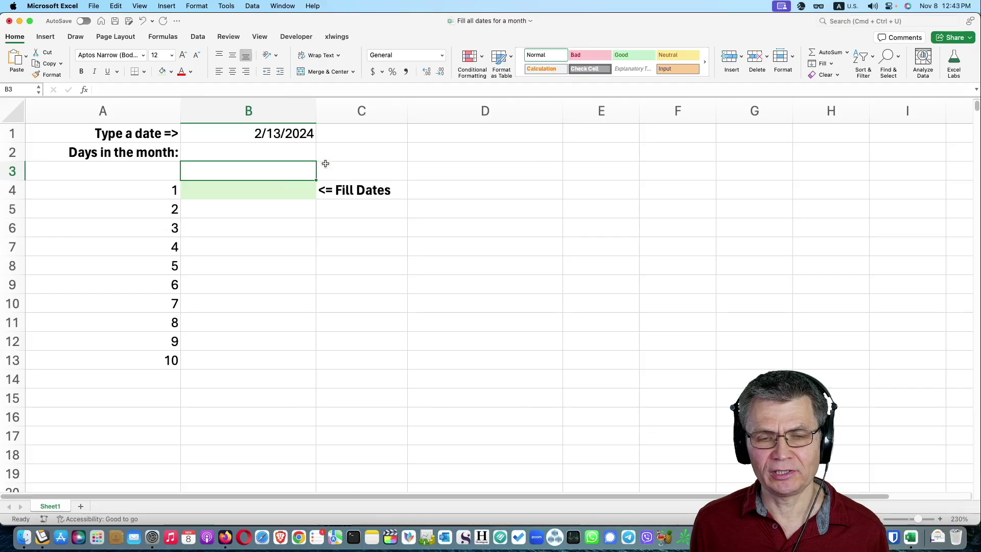
left_click(451, 140)
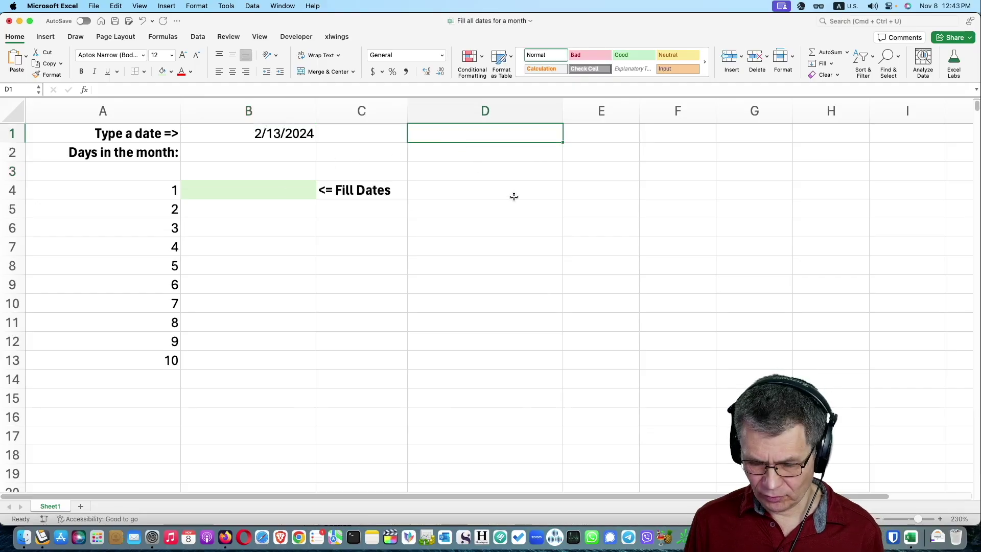
type("15")
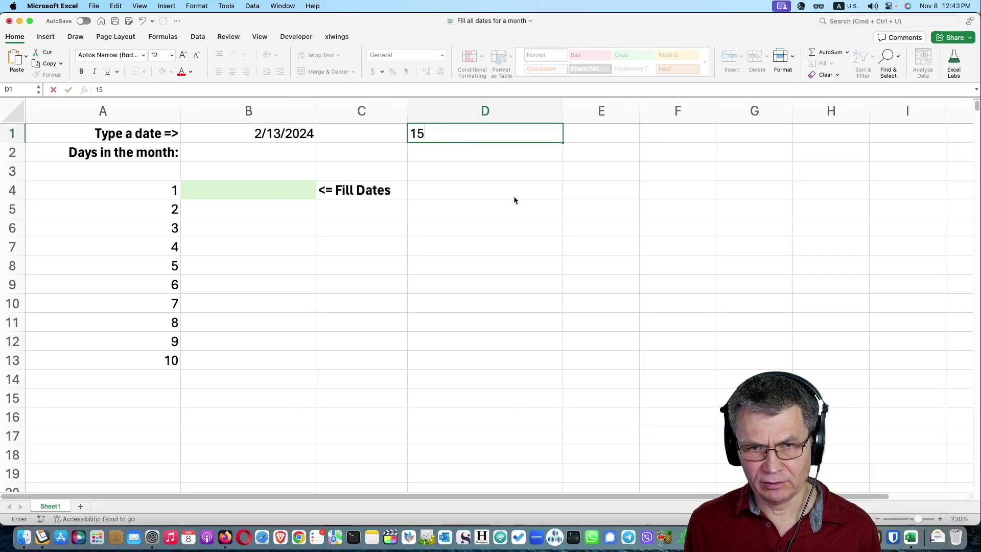
key("Return")
double_click(146, 189)
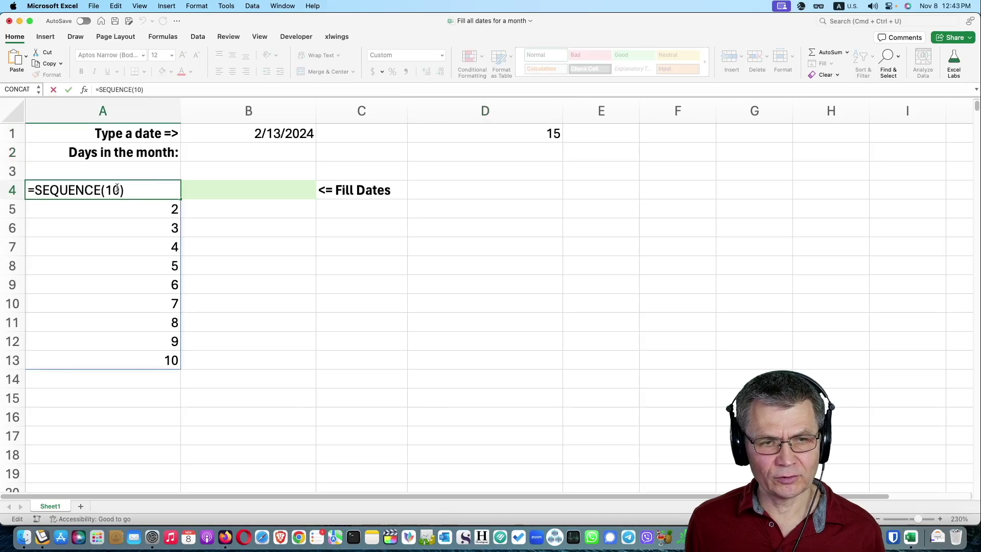
left_click(119, 189)
key("BackSpace")
key("BackSpace")
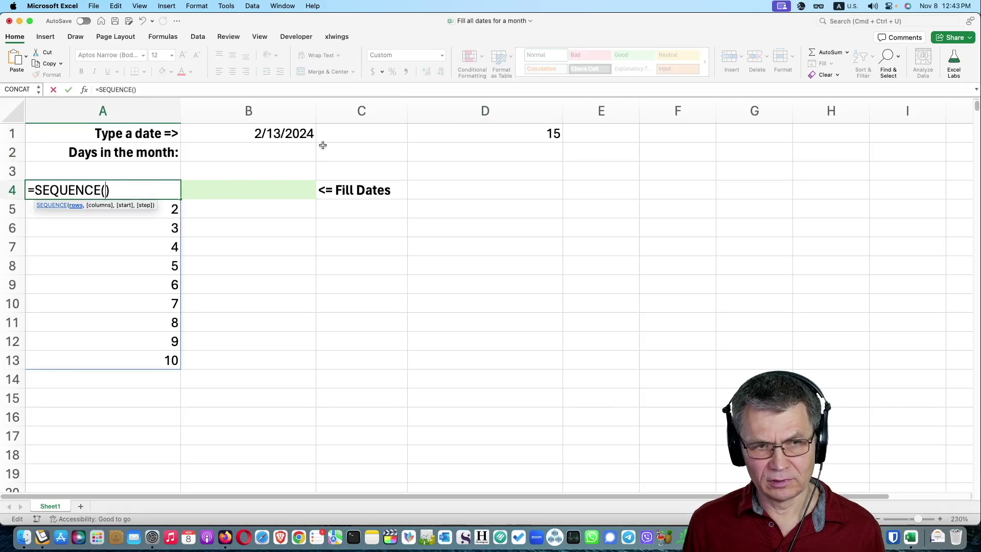
left_click(477, 133)
key("Return")
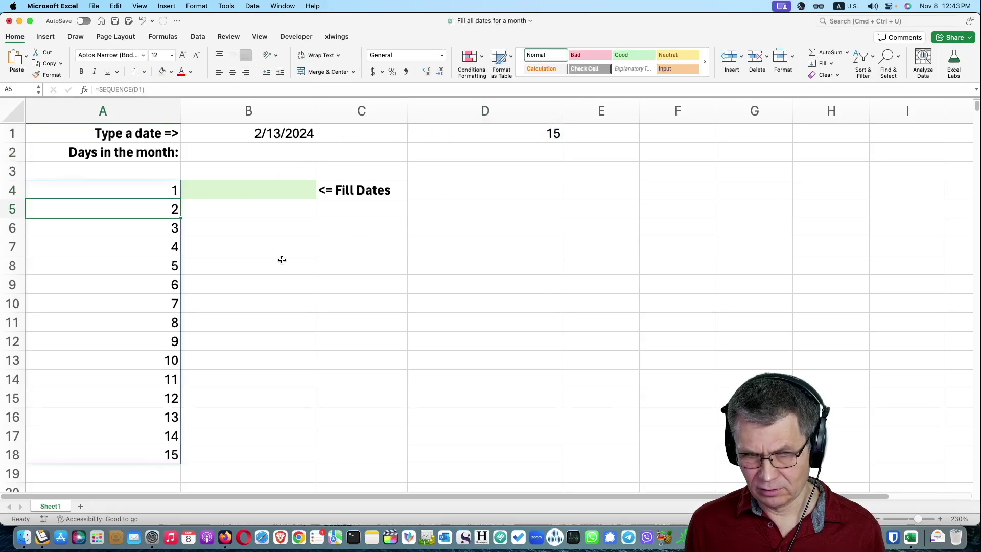
- Change D1 to 5 so the list in column A shrinks to 1 through 5
left_click(454, 135)
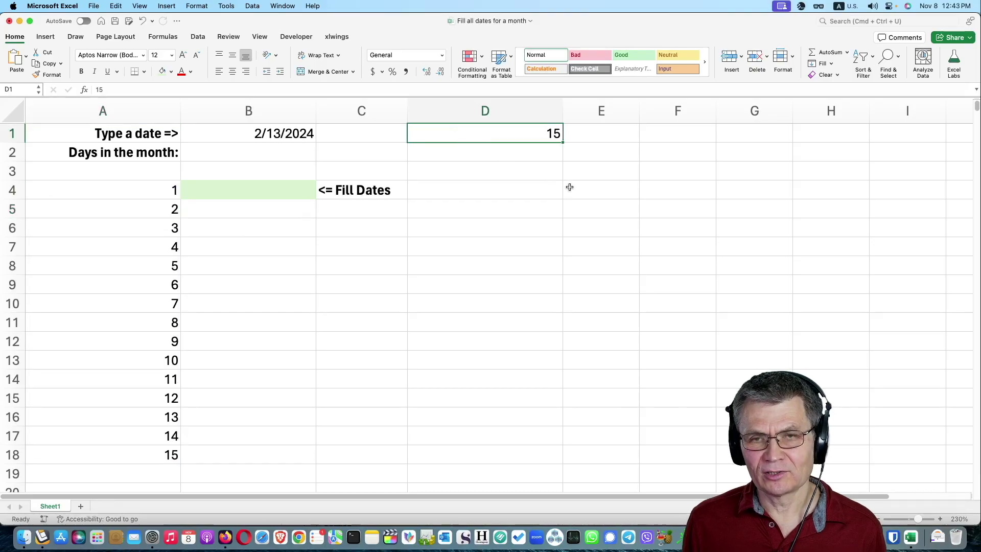
type("5")
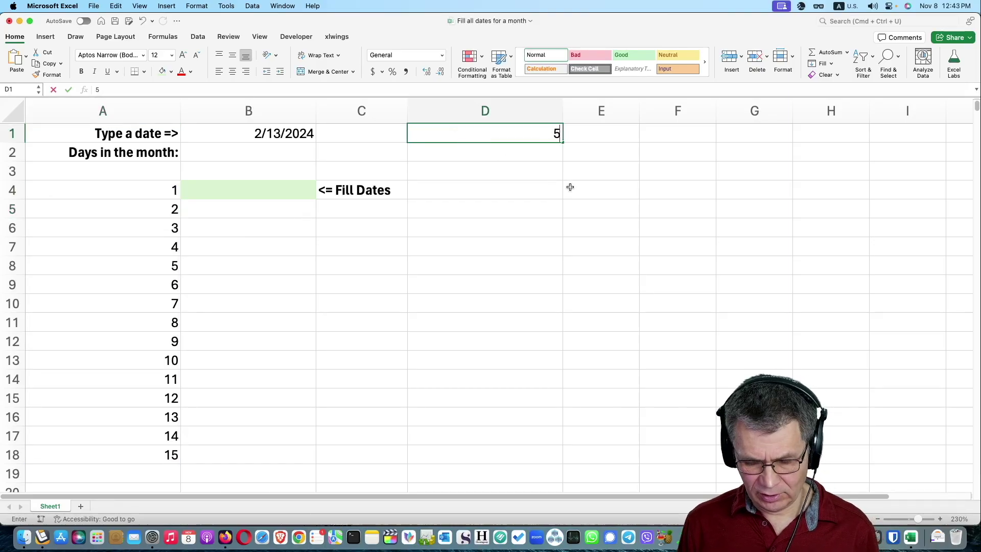
key("Return")
left_click_drag(149, 187, 132, 267)
left_click(472, 133)
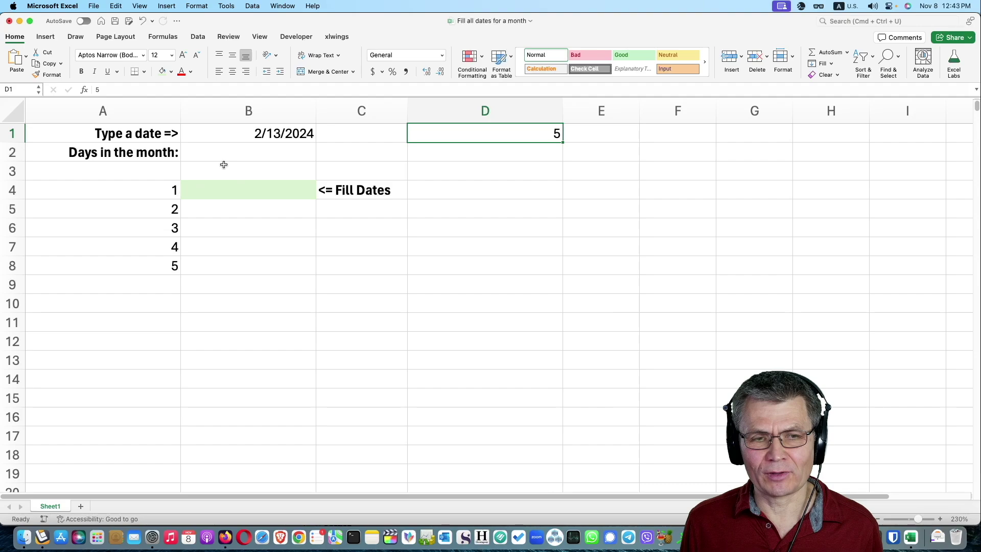
left_click(243, 156)
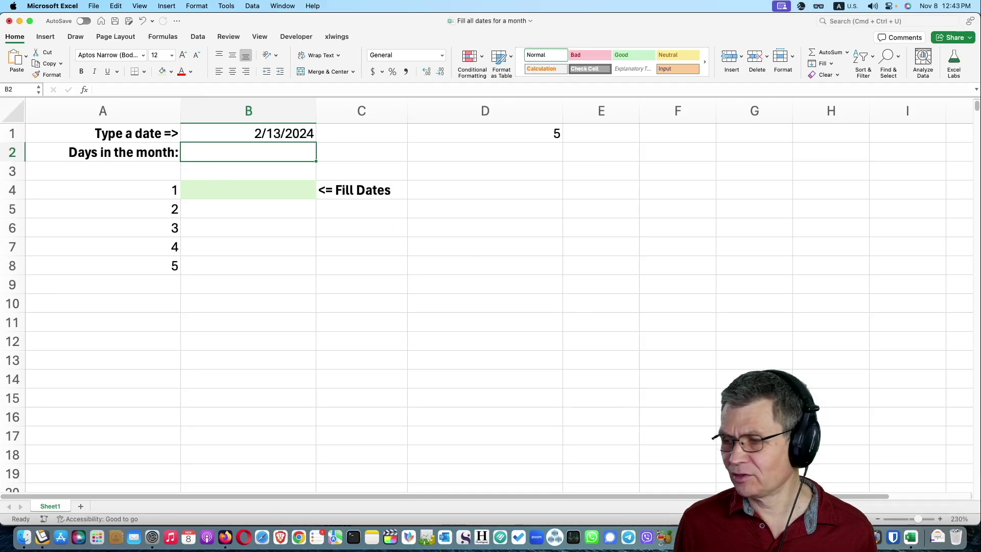
left_click_drag(919, 521, 925, 521)
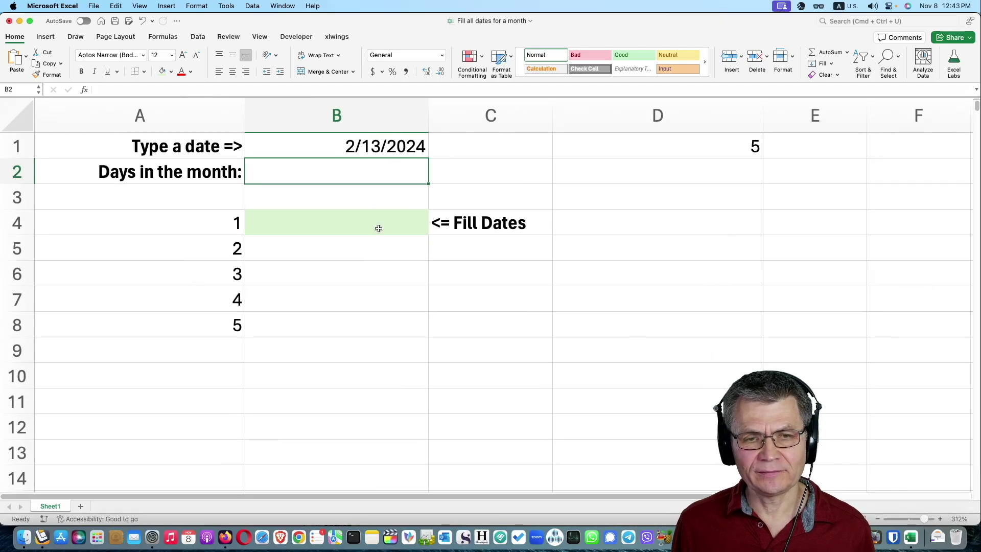
- Enter =EOMONTH(B1,0) in B2, returning the month-end serial number 45351
type("=d")
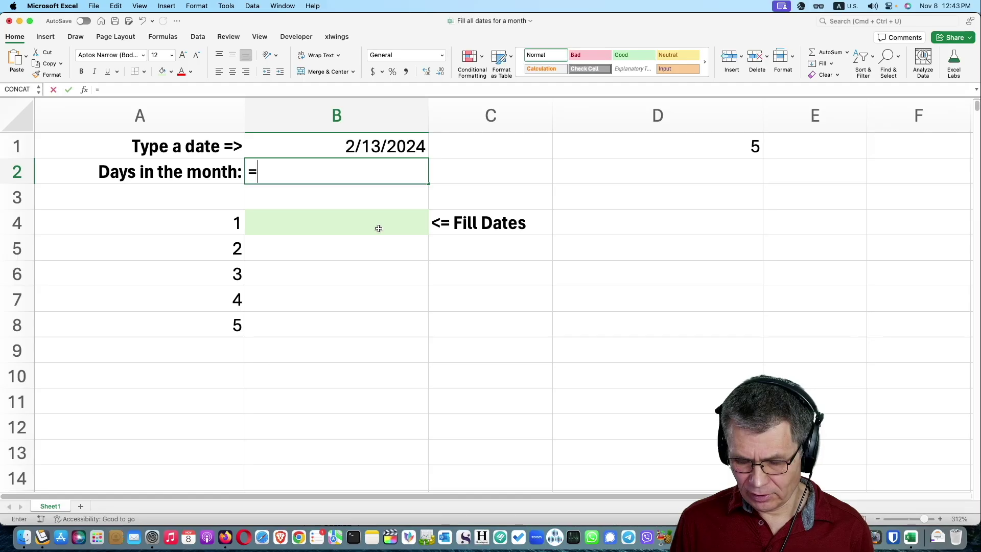
key("BackSpace")
type("eom")
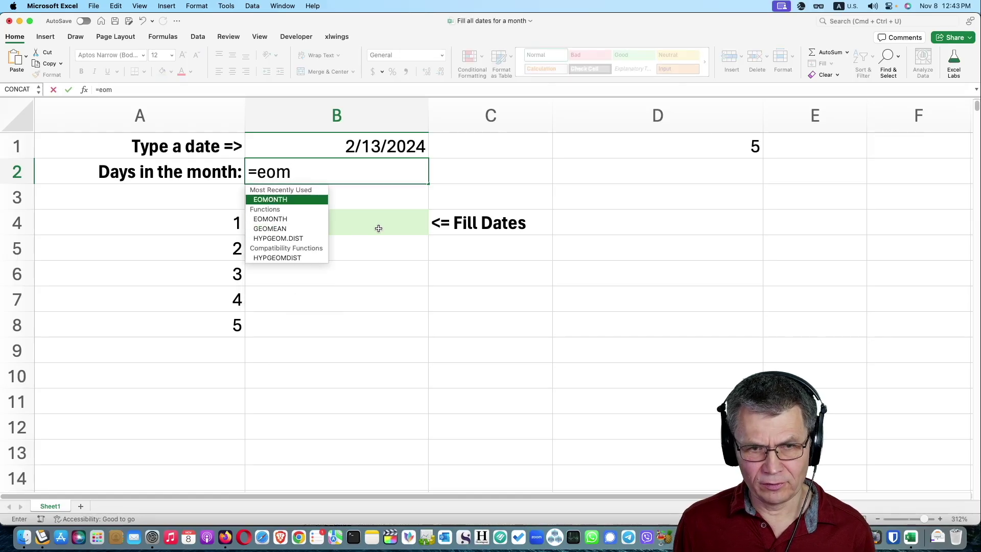
key("Tab")
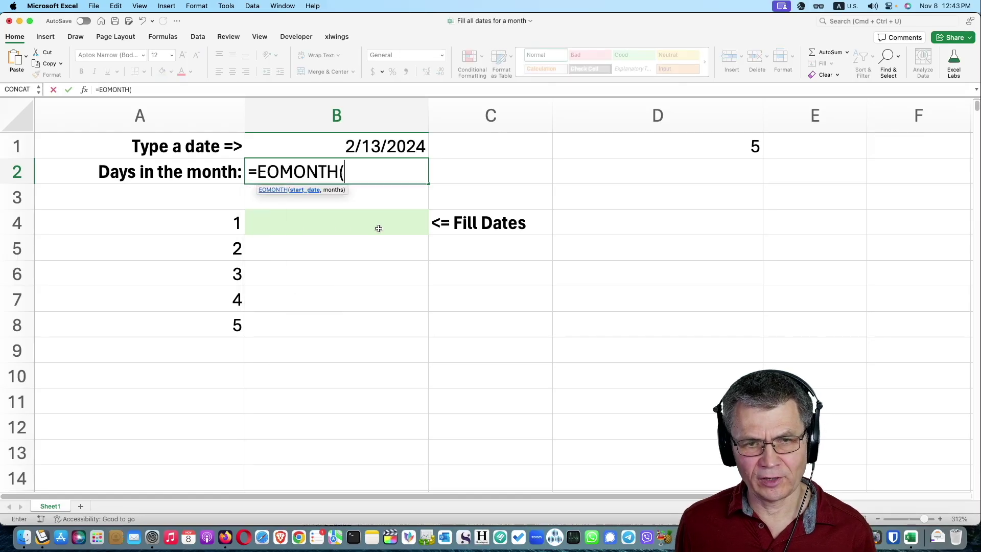
left_click(386, 148)
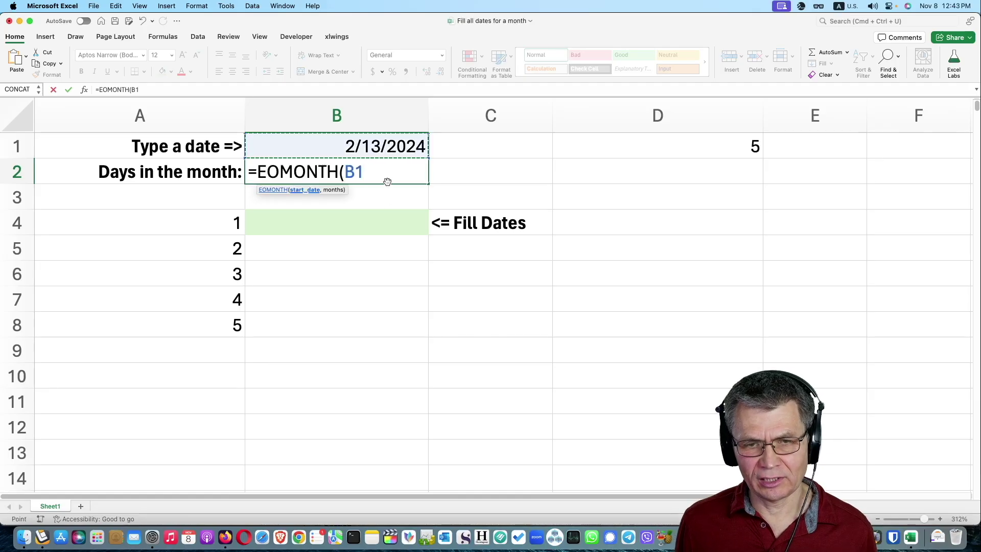
type(")")
key("Return")
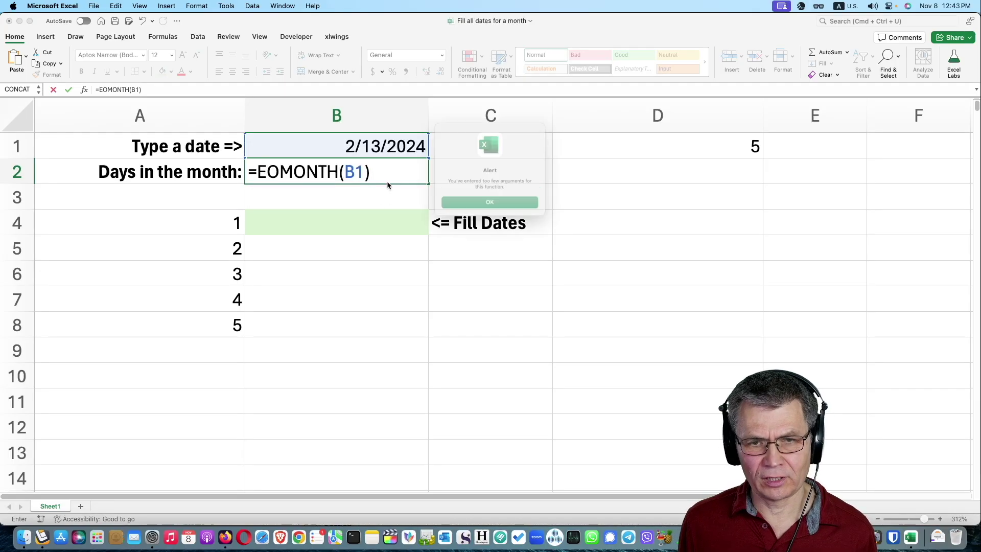
left_click(449, 211)
left_click(366, 171)
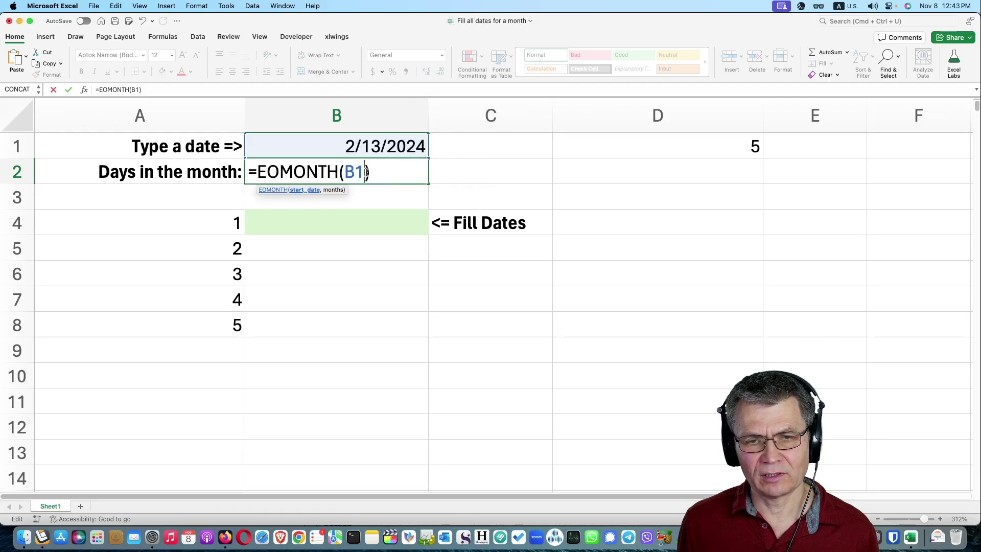
type(",0")
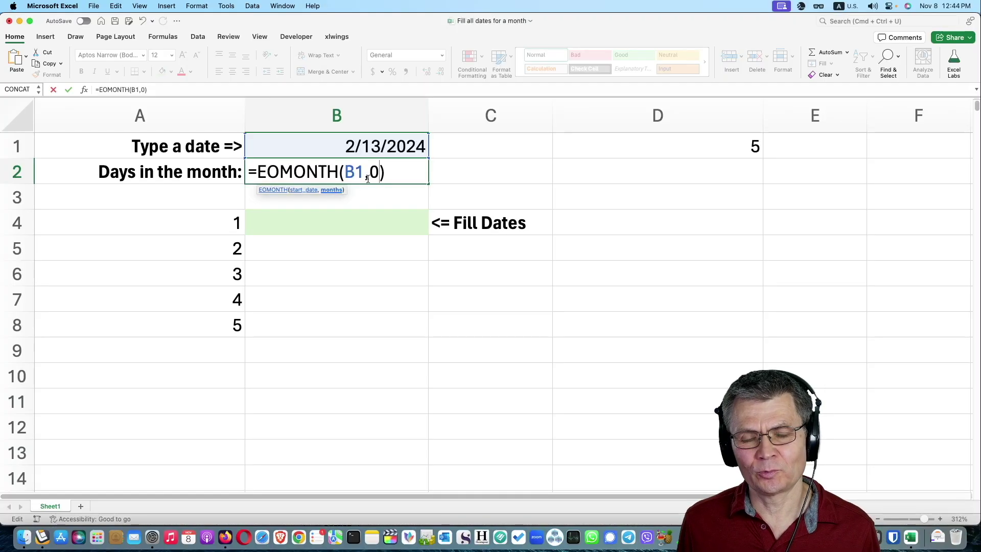
key("Return")
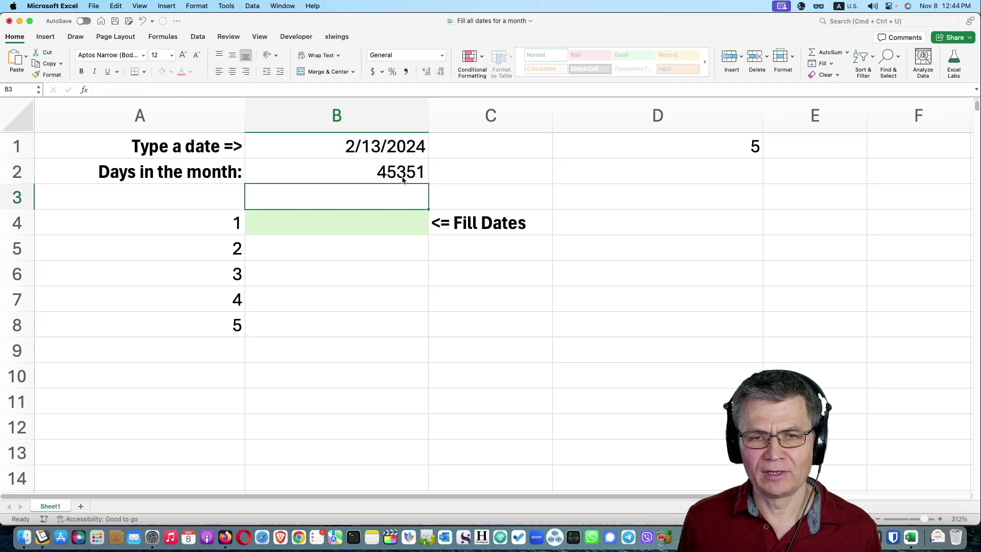
- Format B2's month-end result as a Short Date
left_click(386, 170)
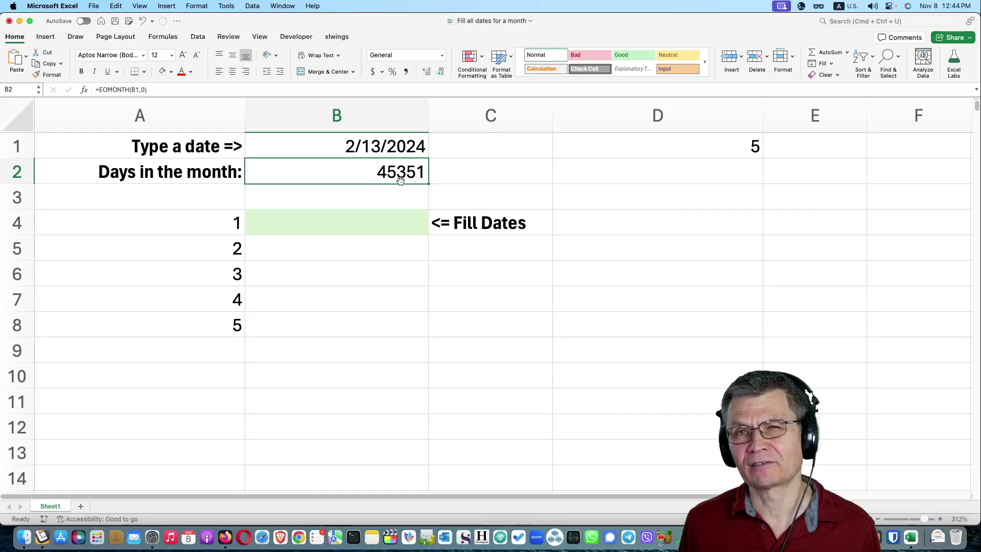
left_click(441, 55)
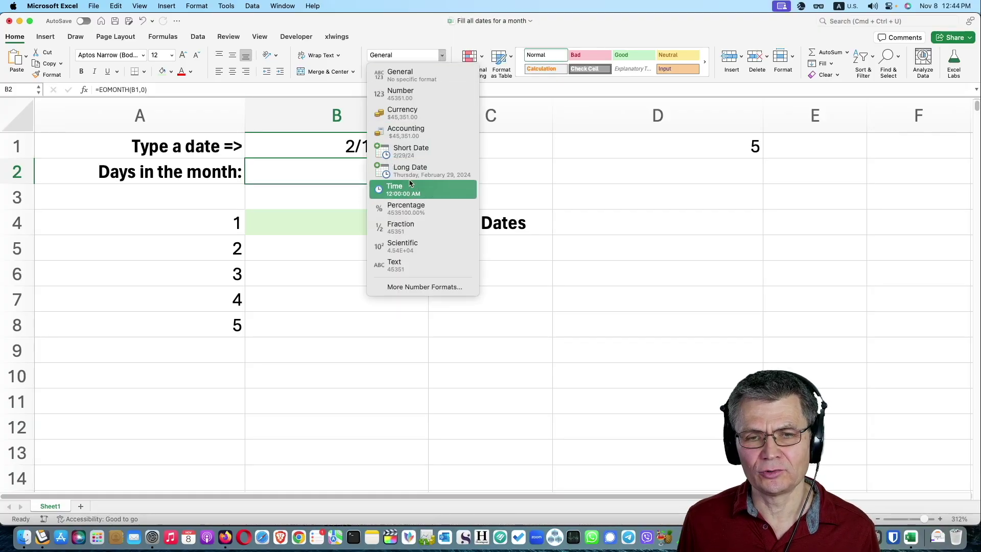
key("Escape")
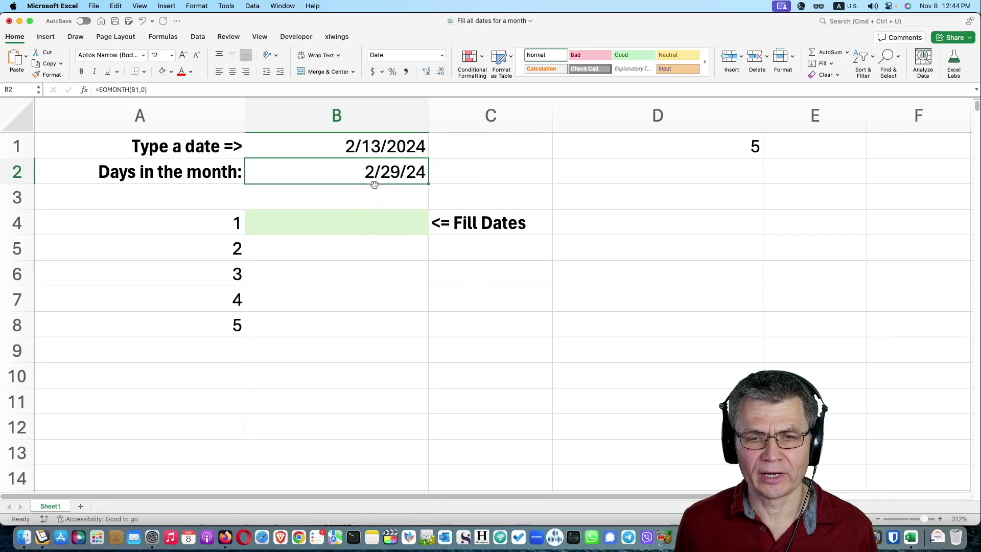
- Set B1 to today's date, 11/8/2023, so B2 shows 11/30/23
left_click(377, 148)
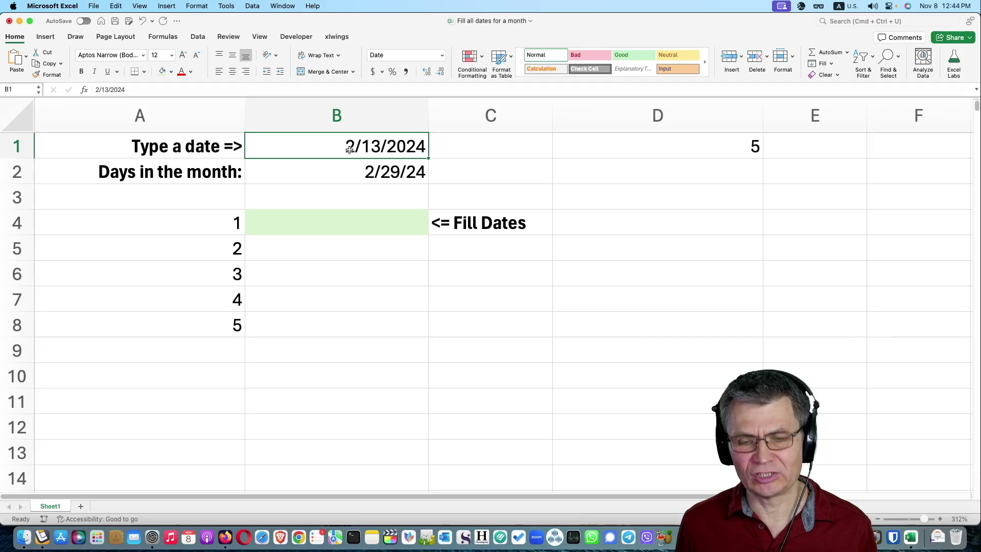
key("ctrl+semicolon")
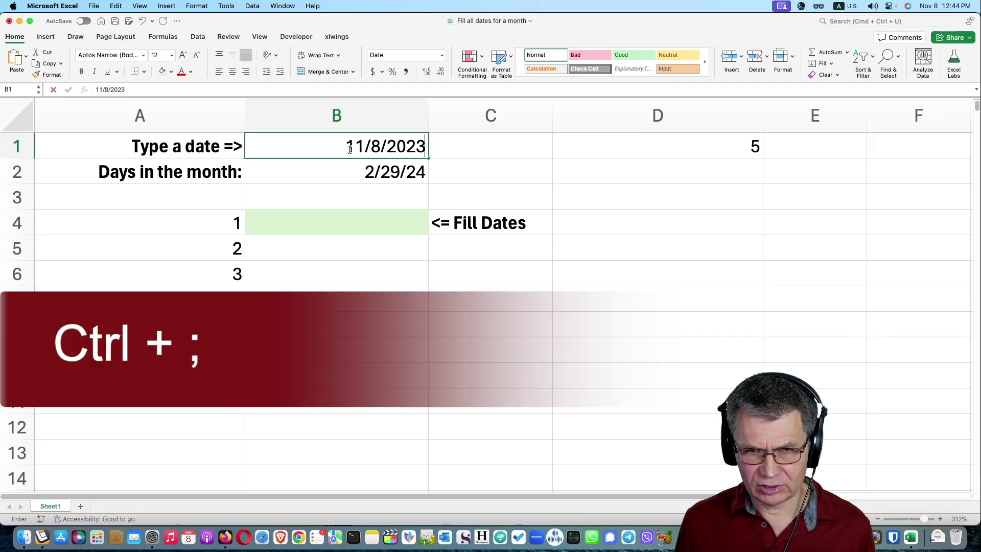
key("Return")
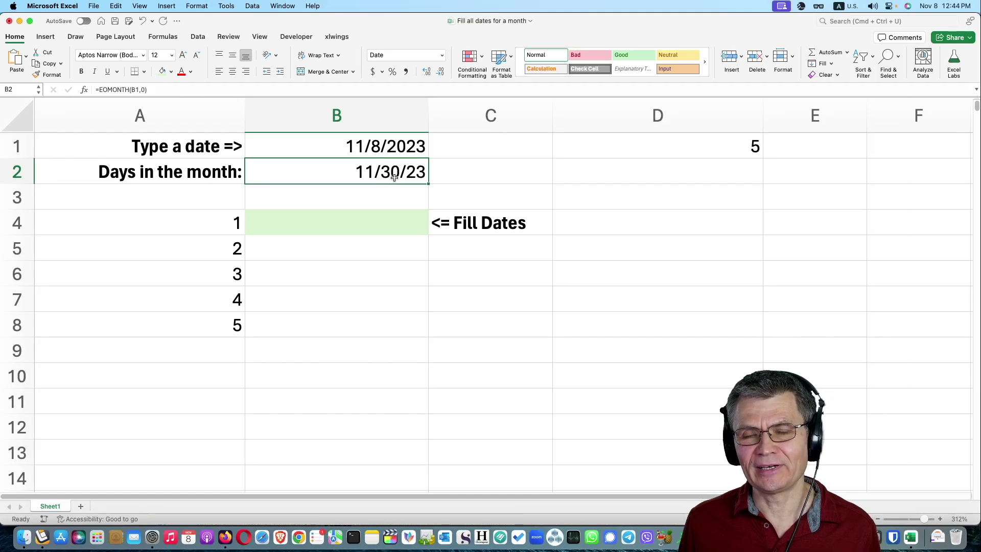
- Wrap B2's formula as =DAY(EOMONTH(B1,0)) and display it as the plain number 30
double_click(370, 175)
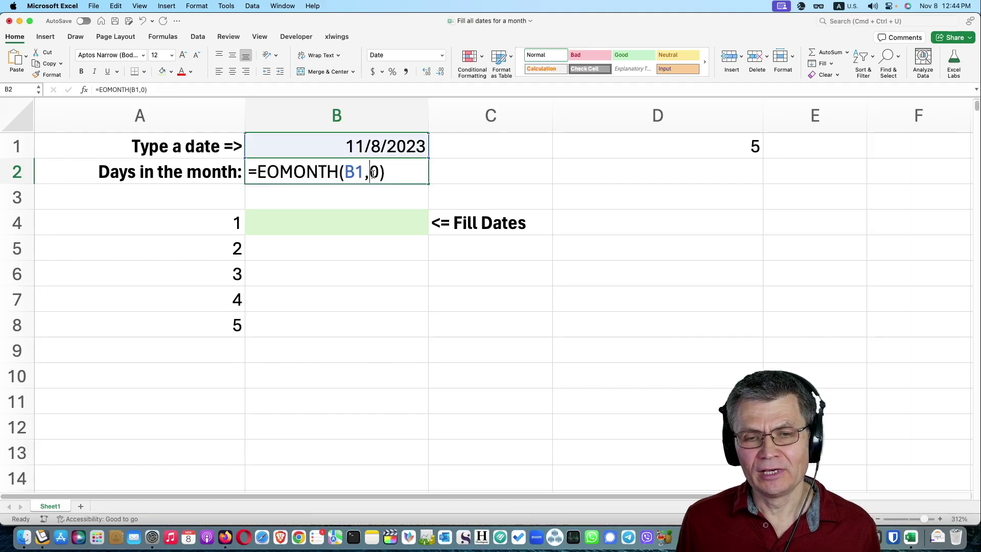
left_click(258, 172)
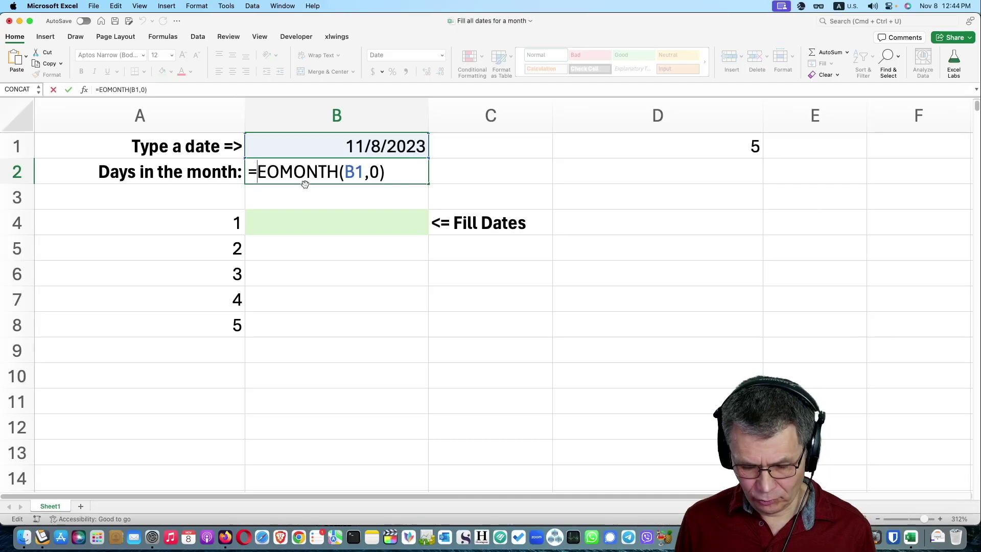
type("day(")
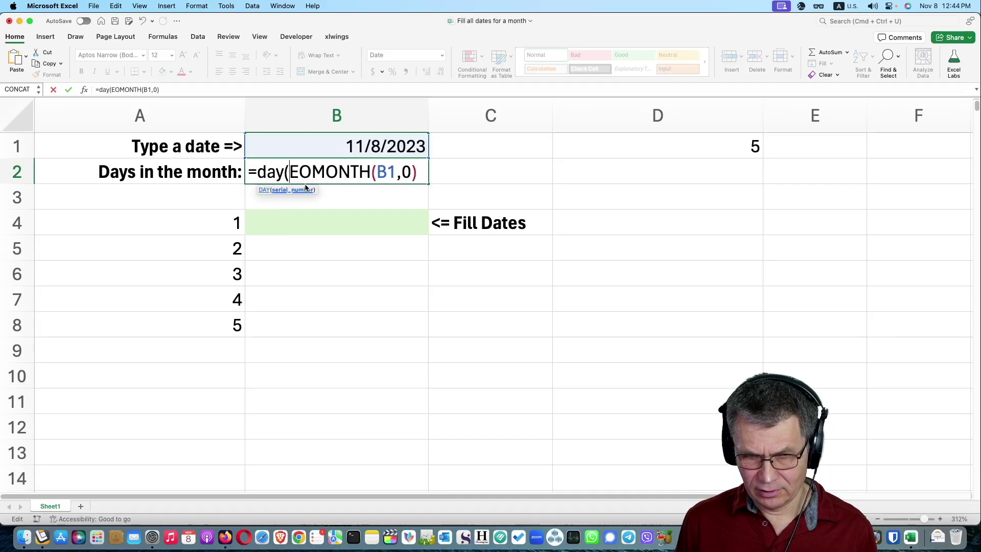
left_click(419, 172)
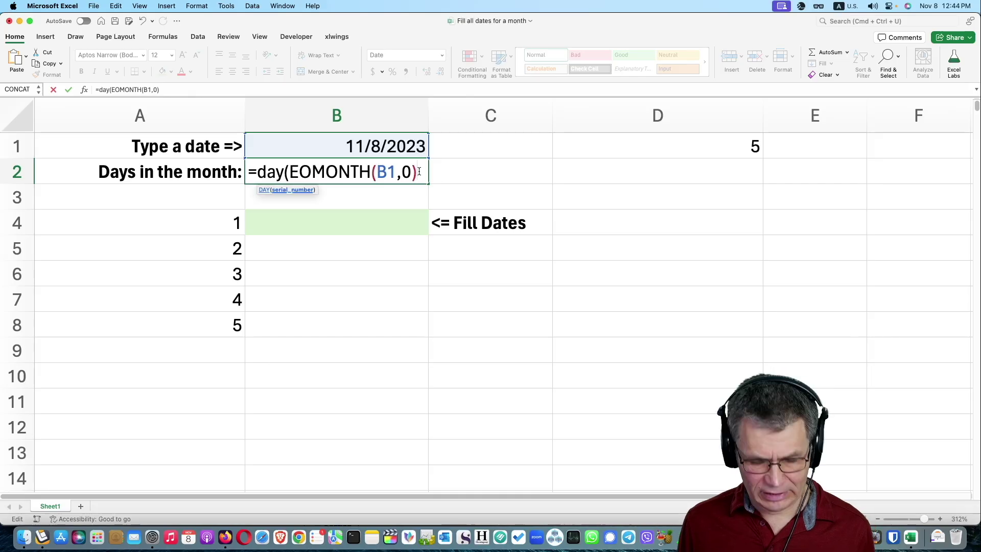
type(")")
key("Return")
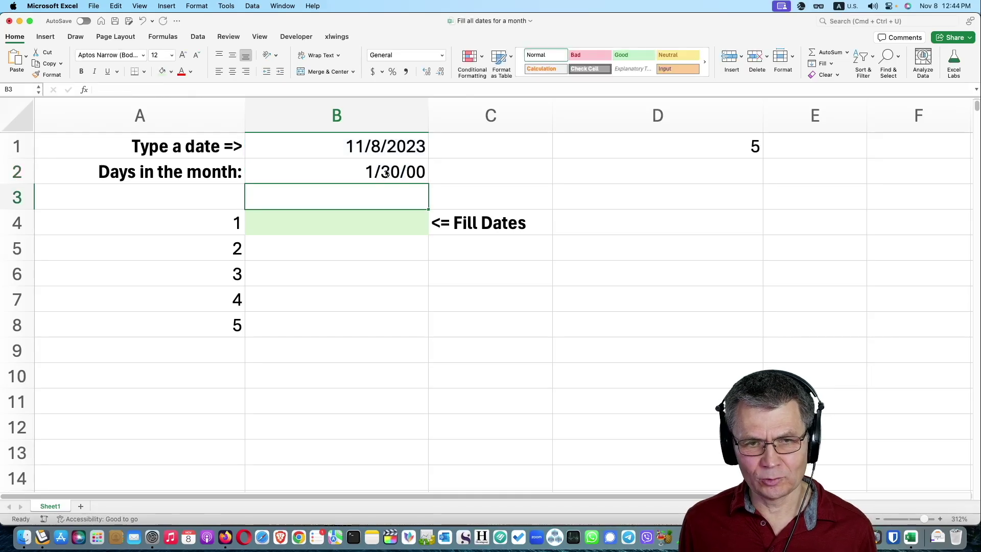
left_click(387, 173)
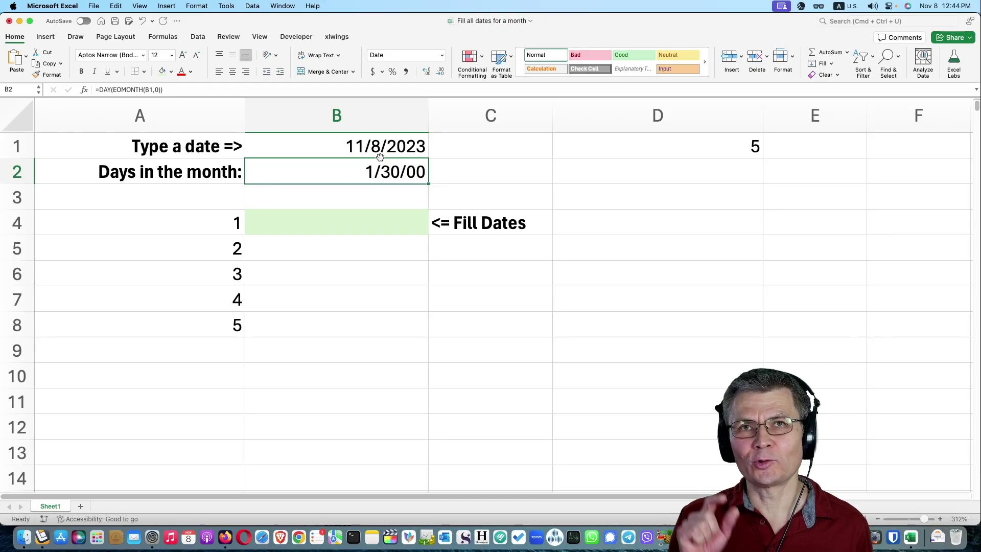
key("ctrl+shift+asciitilde")
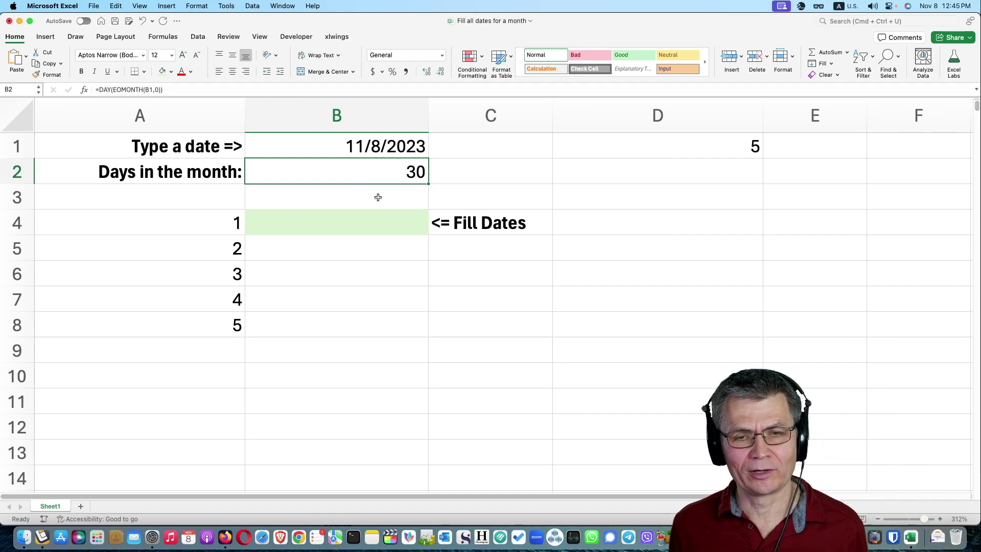
- Change B1 to 2/10/2022 so B2 shows 28
left_click(380, 150)
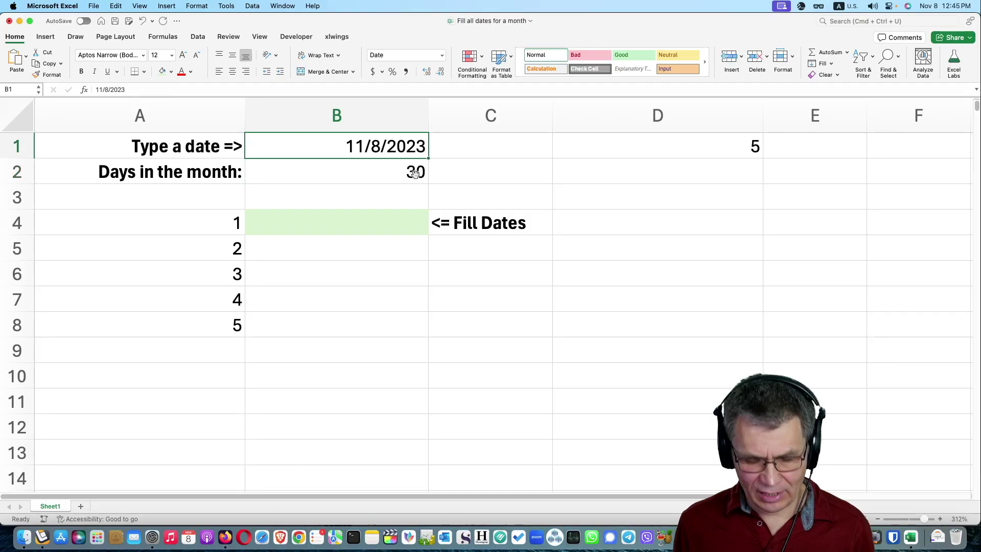
type("2")
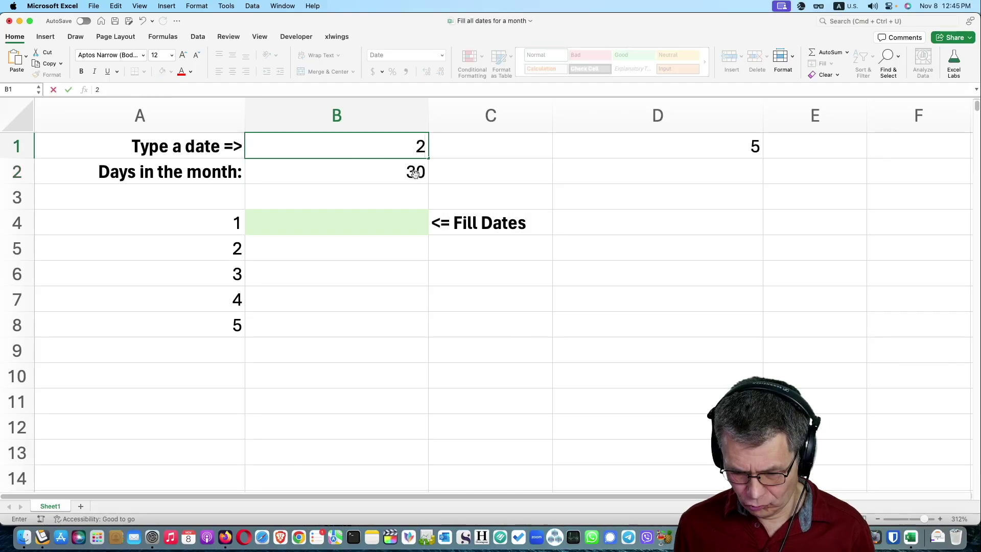
type("/10")
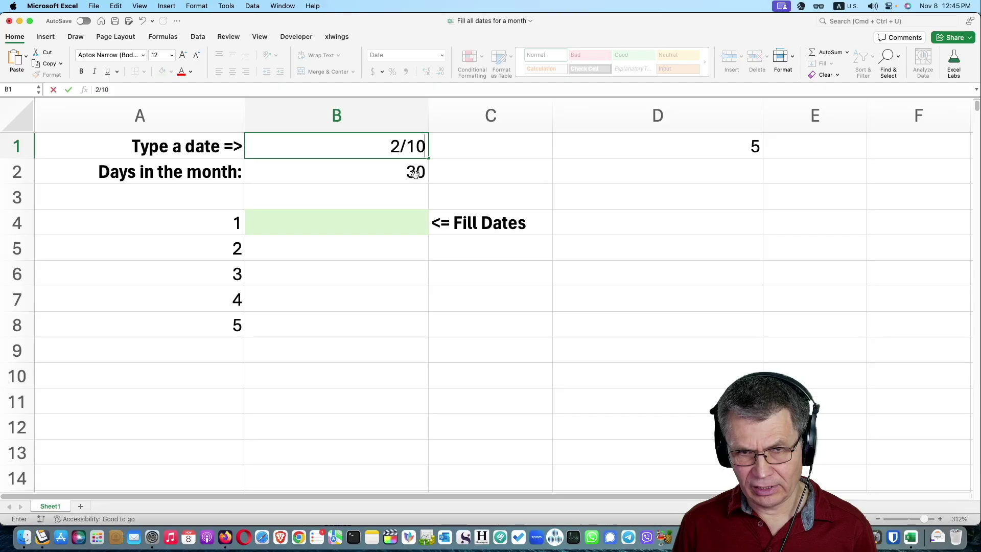
type("/2202")
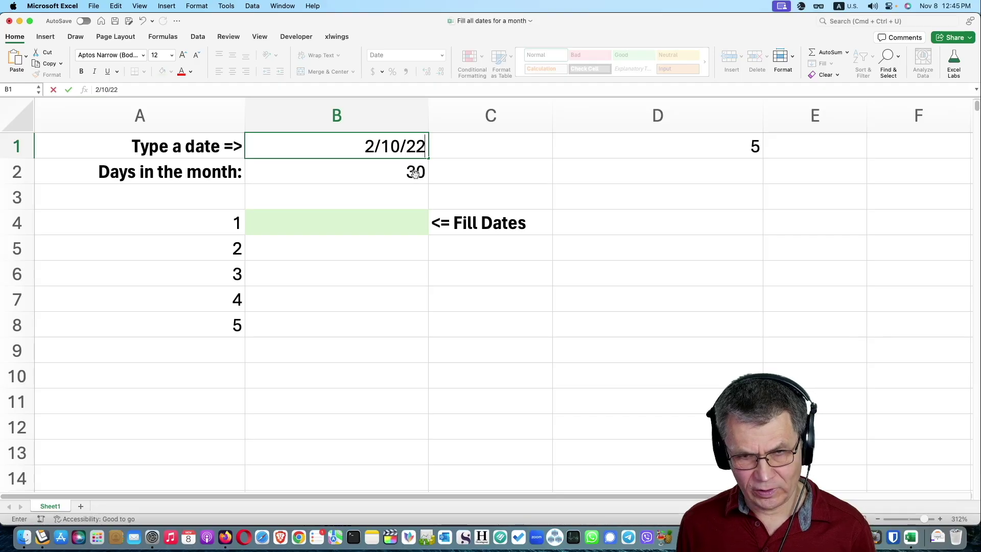
key("Return")
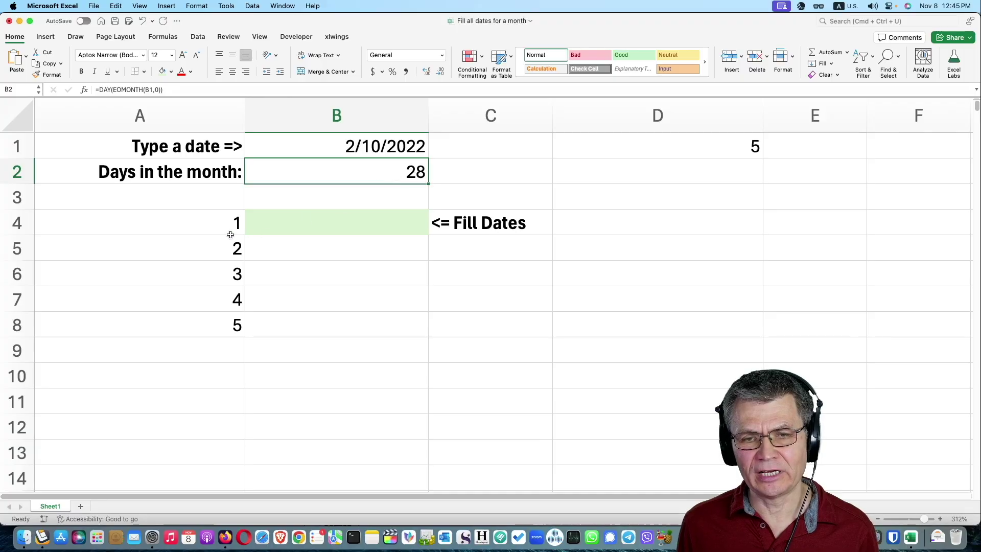
- Change A4's formula to =SEQUENCE(B2) so column A numbers 1 through 28
double_click(223, 223)
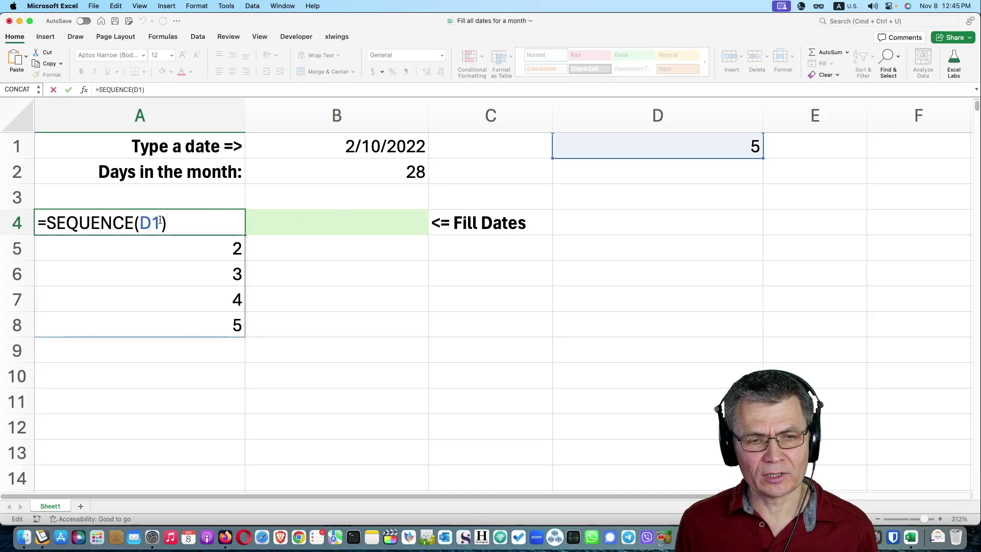
double_click(157, 223)
key("BackSpace")
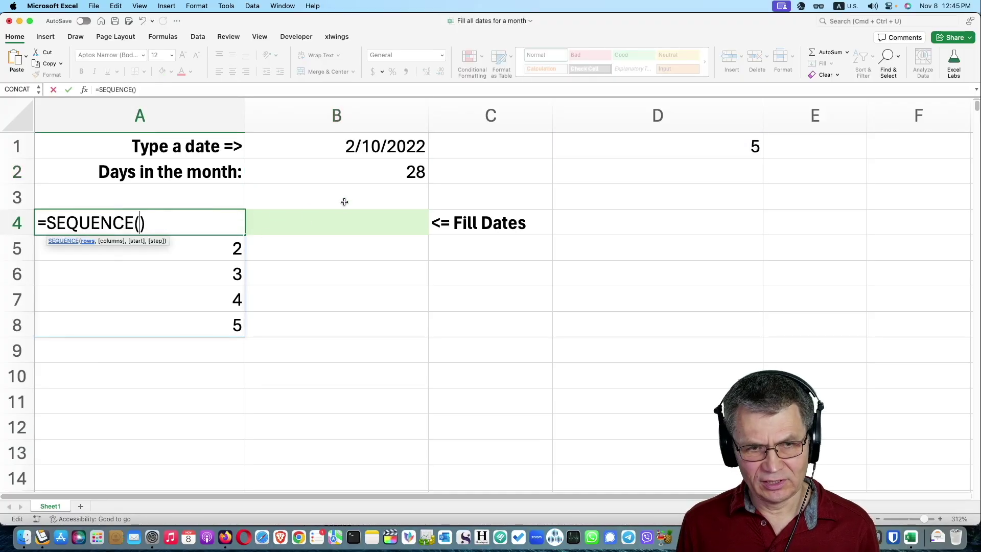
left_click(406, 169)
key("Return")
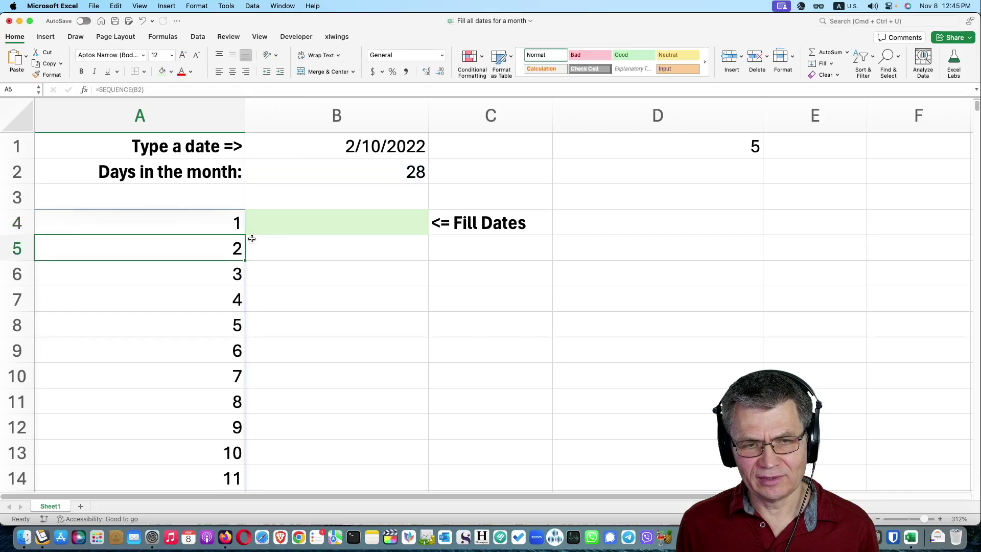
scroll(219, 281, "down", 7)
scroll(218, 283, "down", 3)
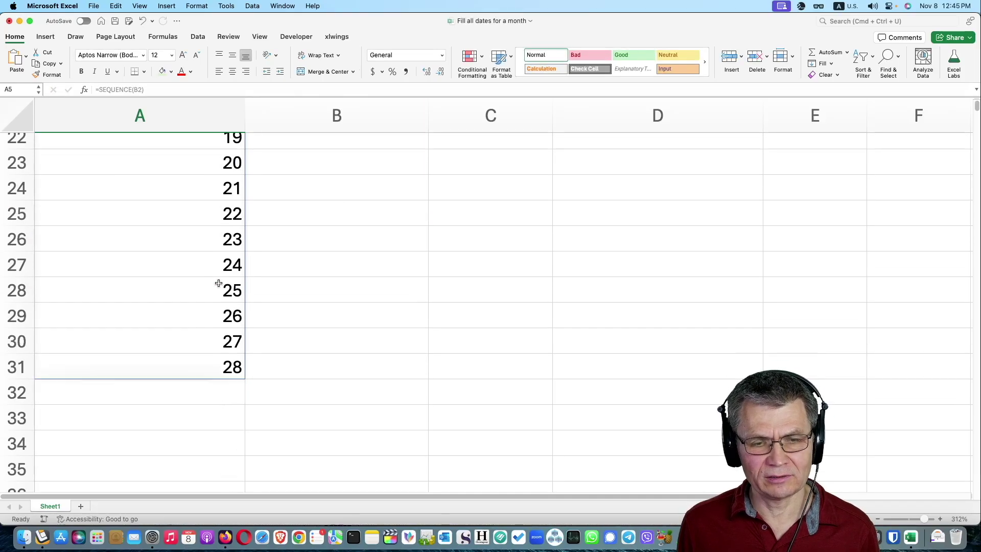
scroll(218, 282, "up", 5)
scroll(219, 283, "up", 5)
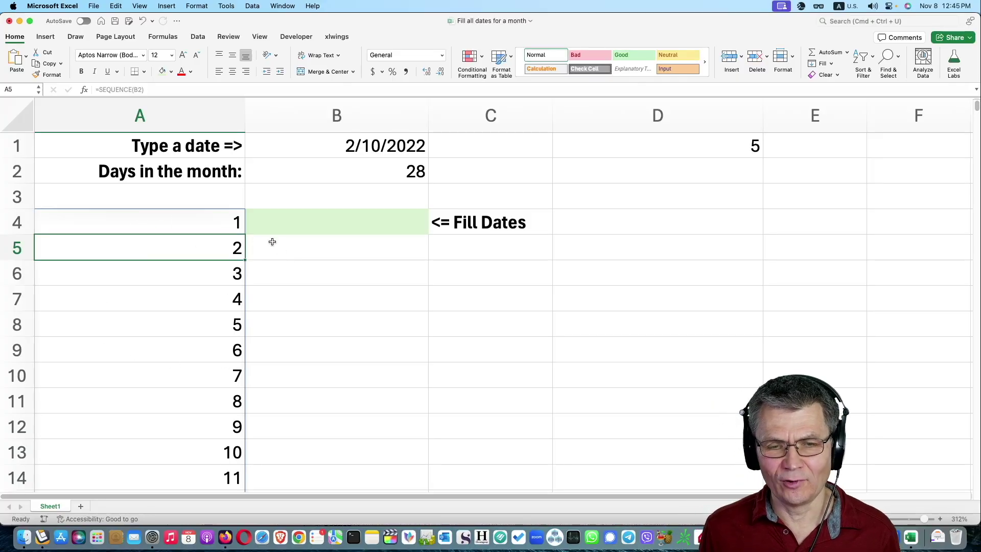
left_click(351, 224)
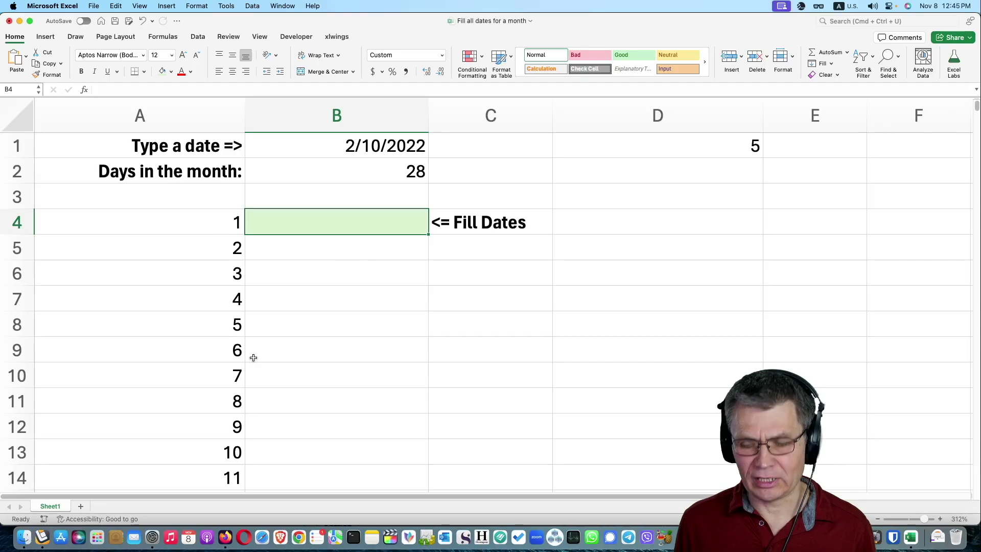
- Enter =DATE(YEAR(B1),MONTH(B1),A4) in B4
type("=date")
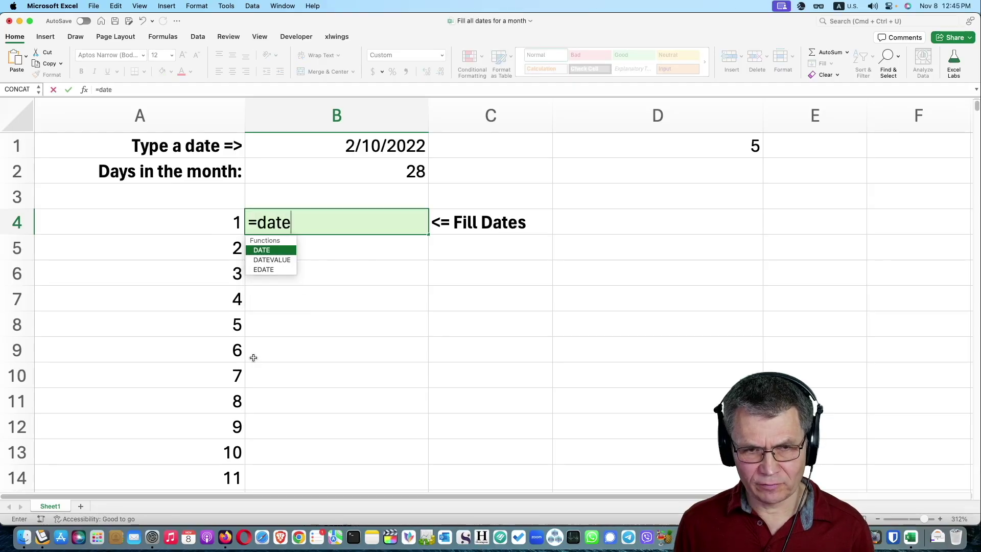
key("Tab")
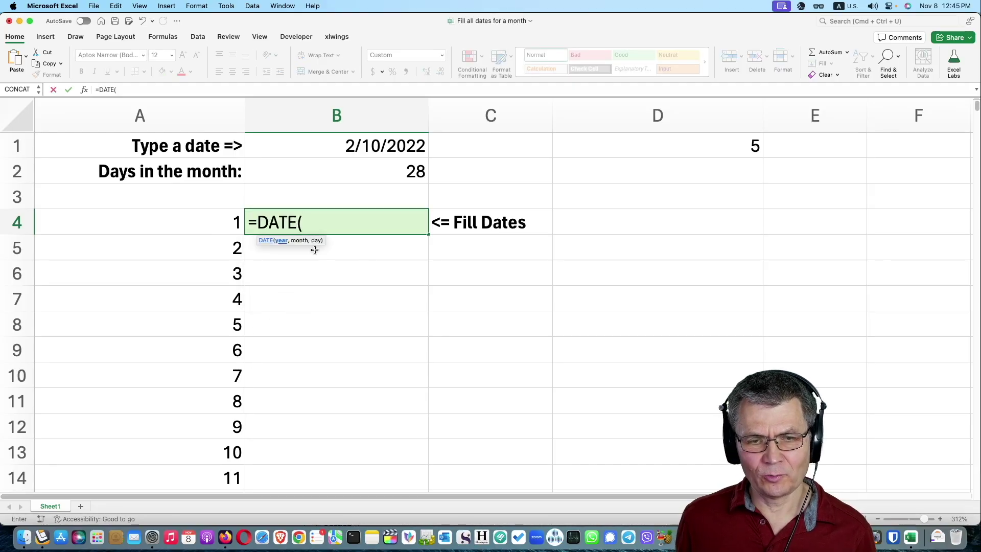
type("year(")
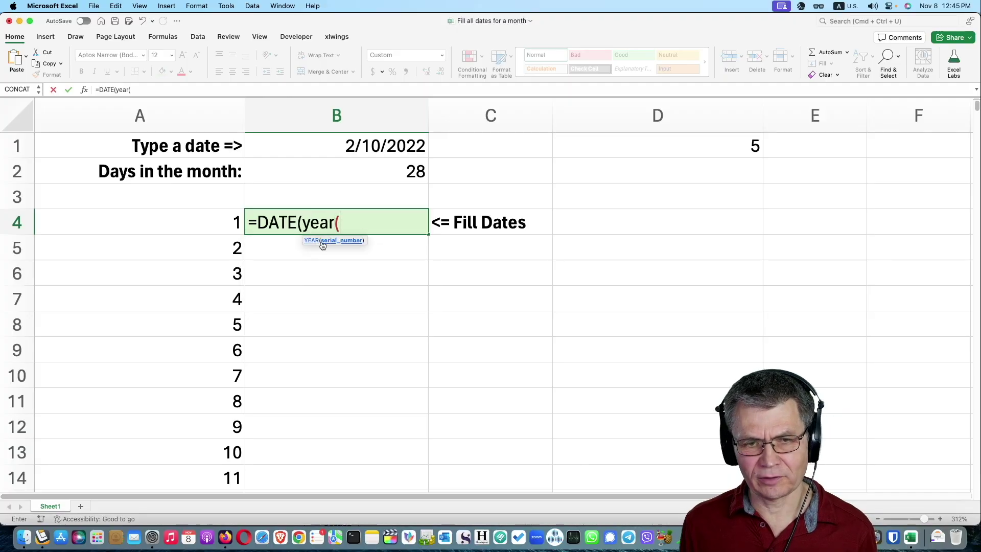
left_click(388, 145)
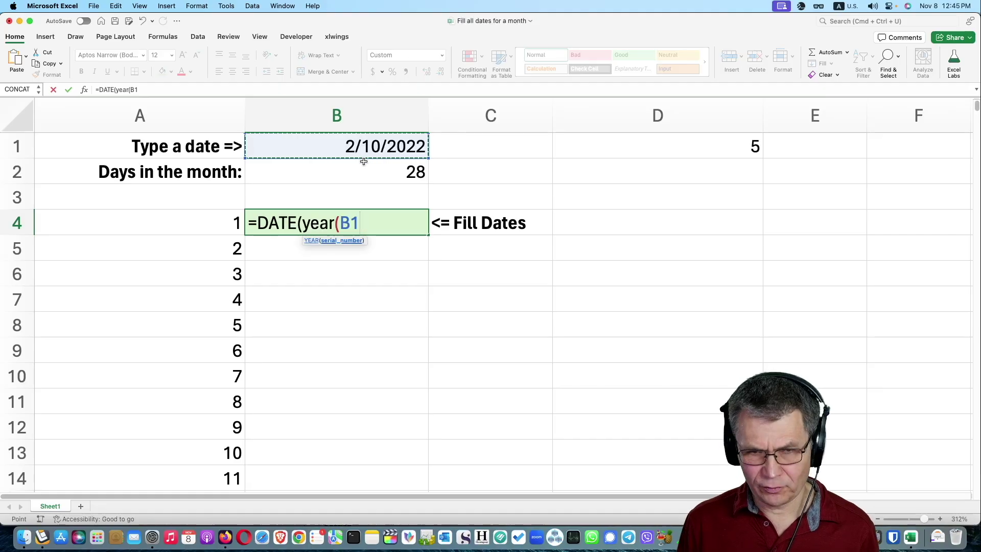
type("),")
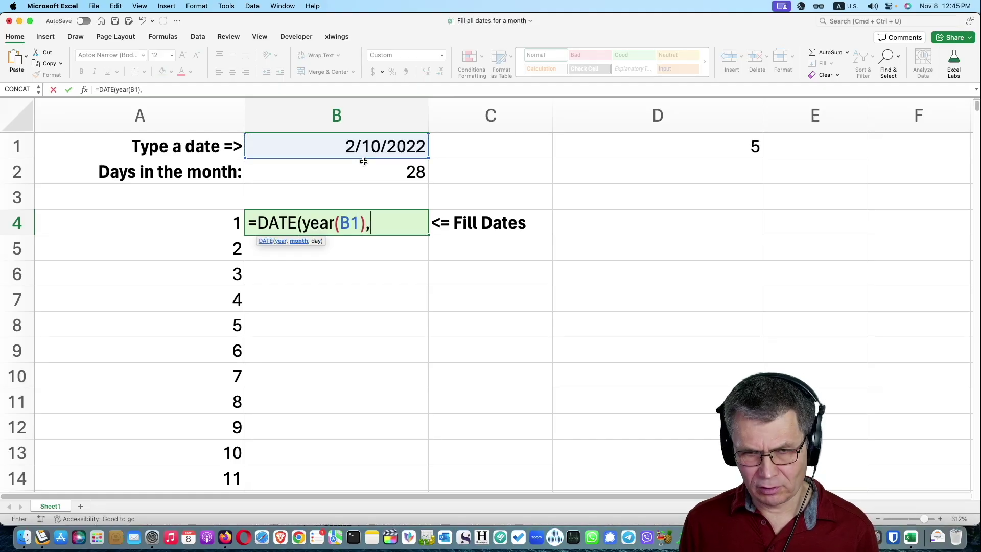
type("mo")
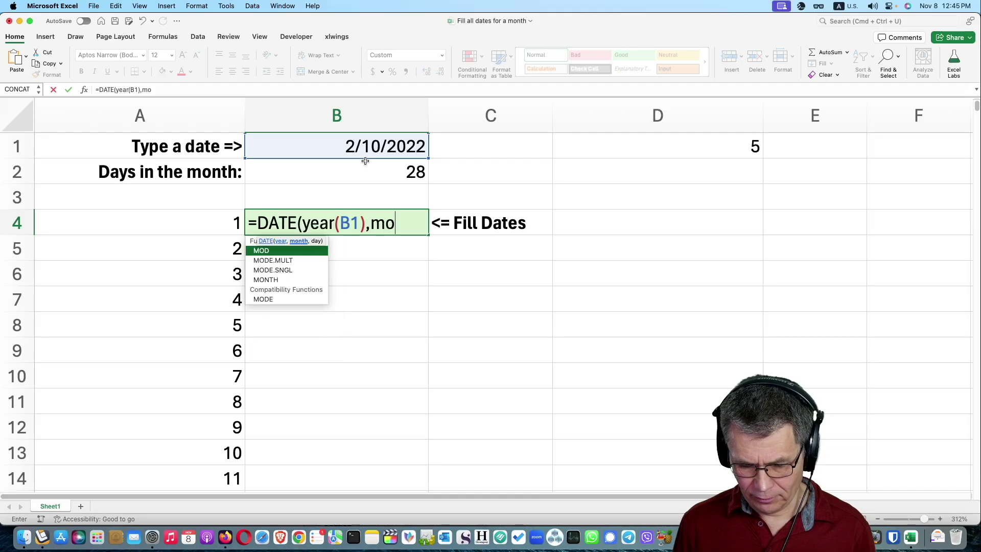
type("nth(")
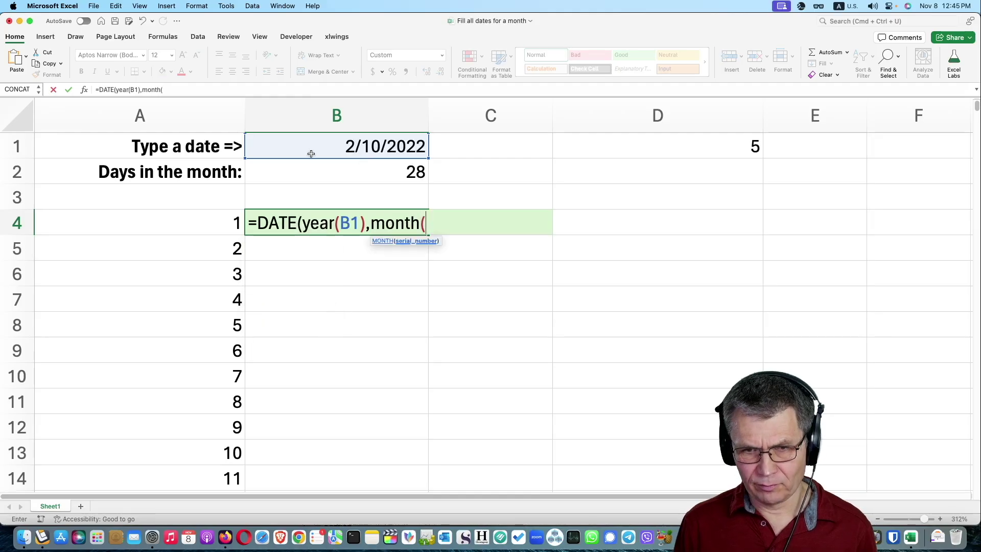
left_click(344, 147)
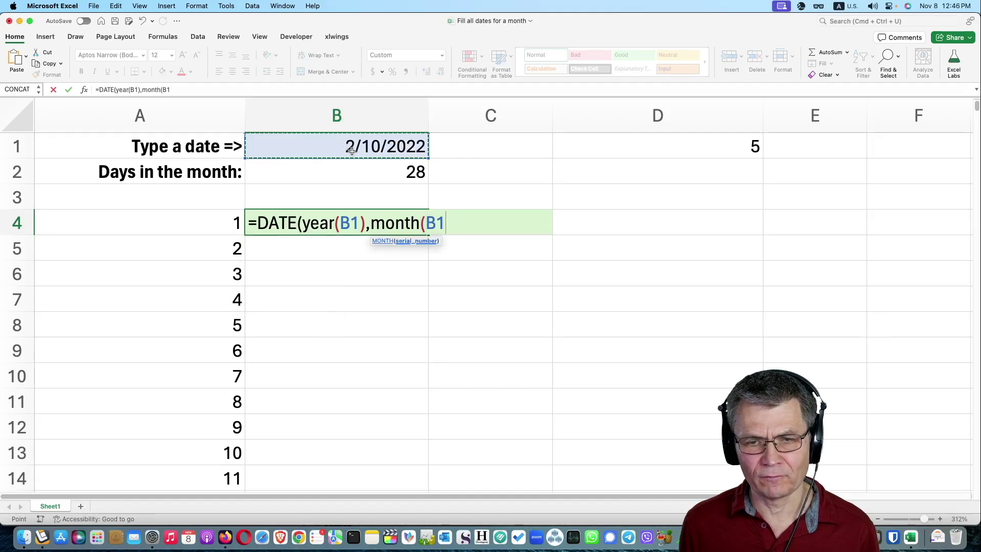
type(")")
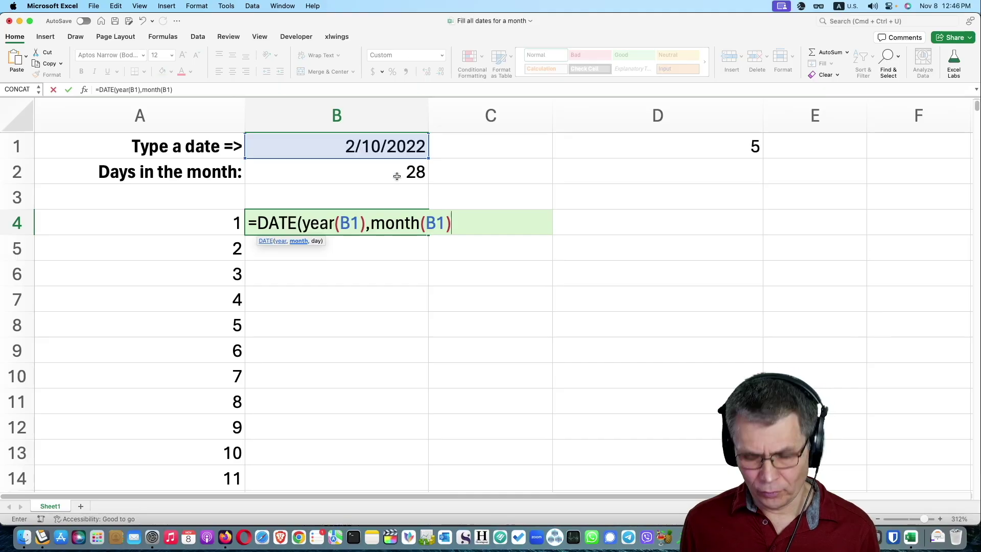
type(",")
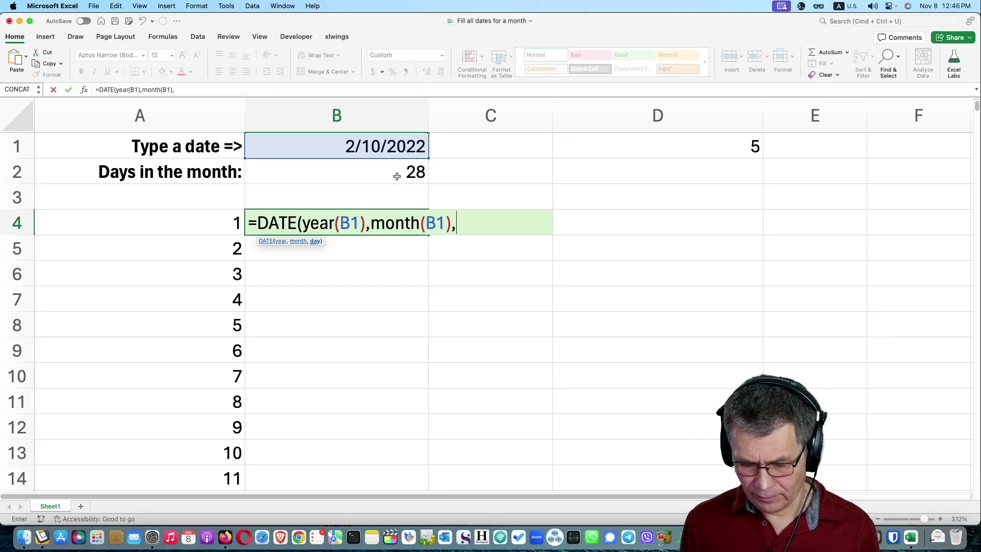
left_click(234, 225)
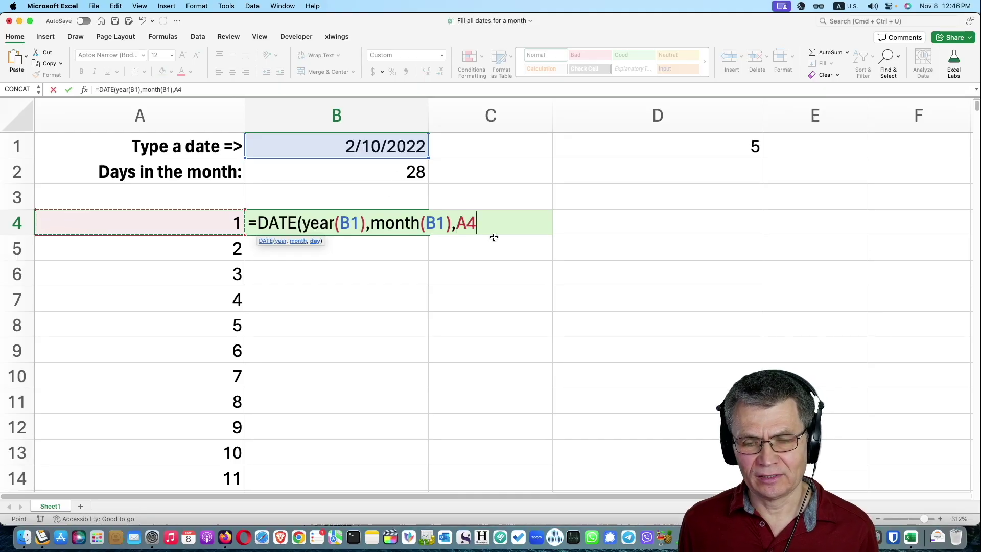
type(")")
key("Return")
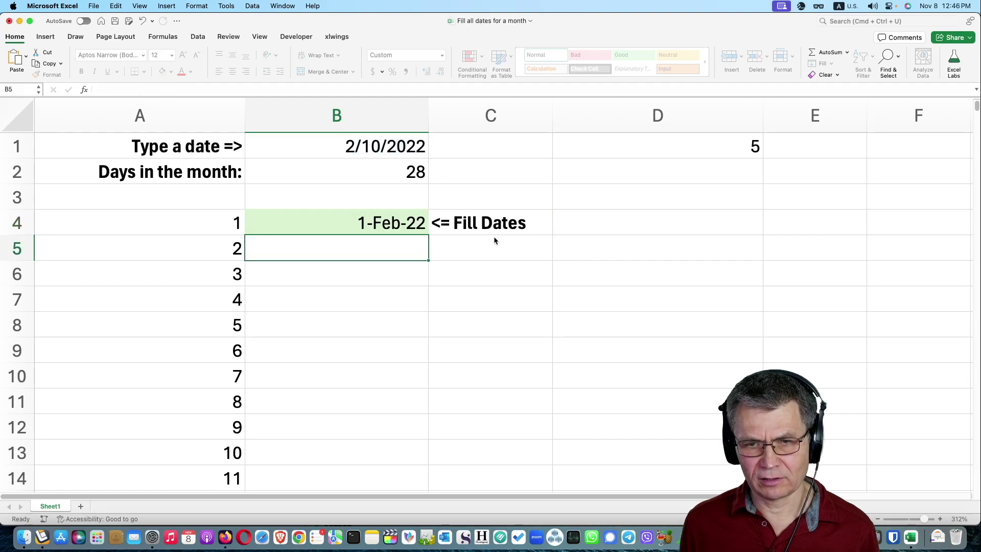
- Change B4's day argument to A4# so it spills 1-Feb-22 through 28-Feb-22
left_click(410, 228)
double_click(414, 227)
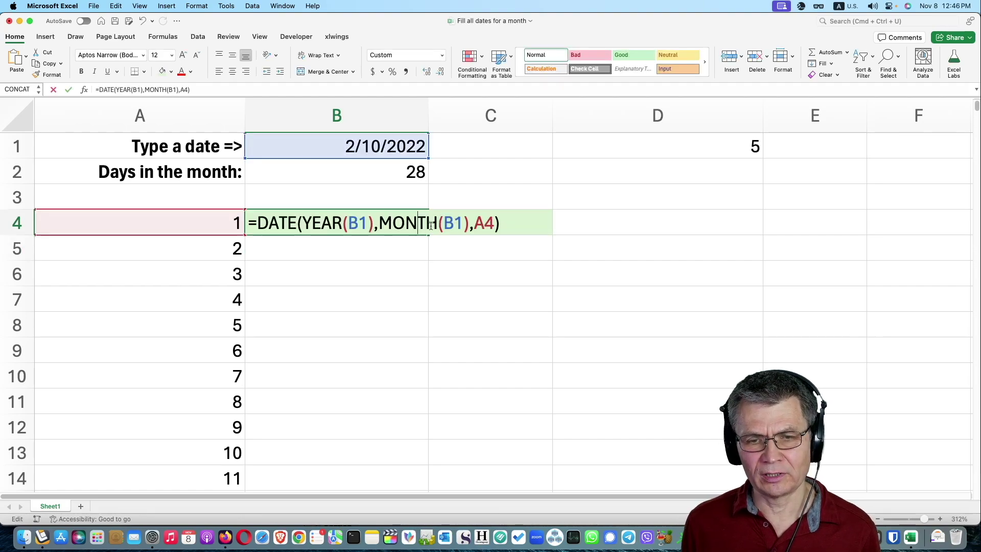
left_click(495, 222)
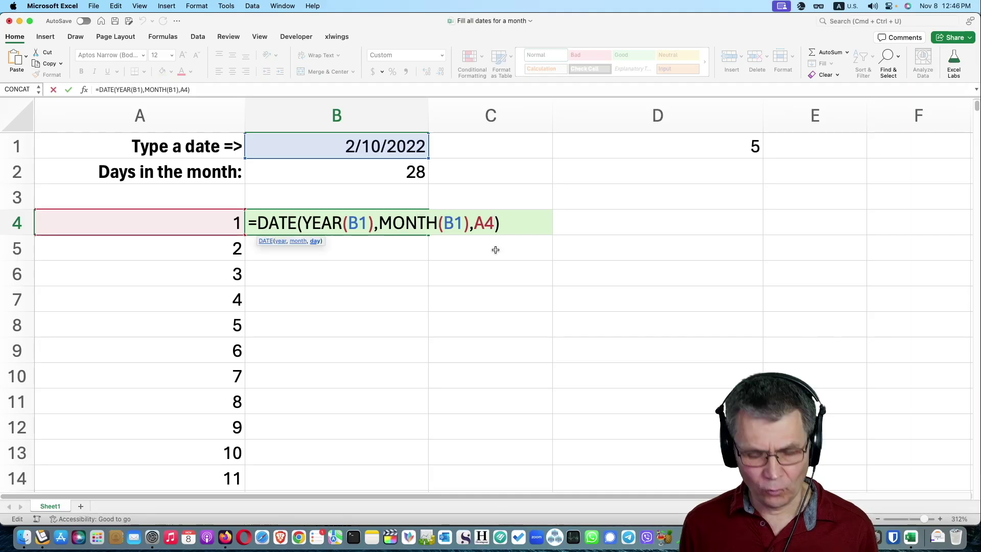
type("#")
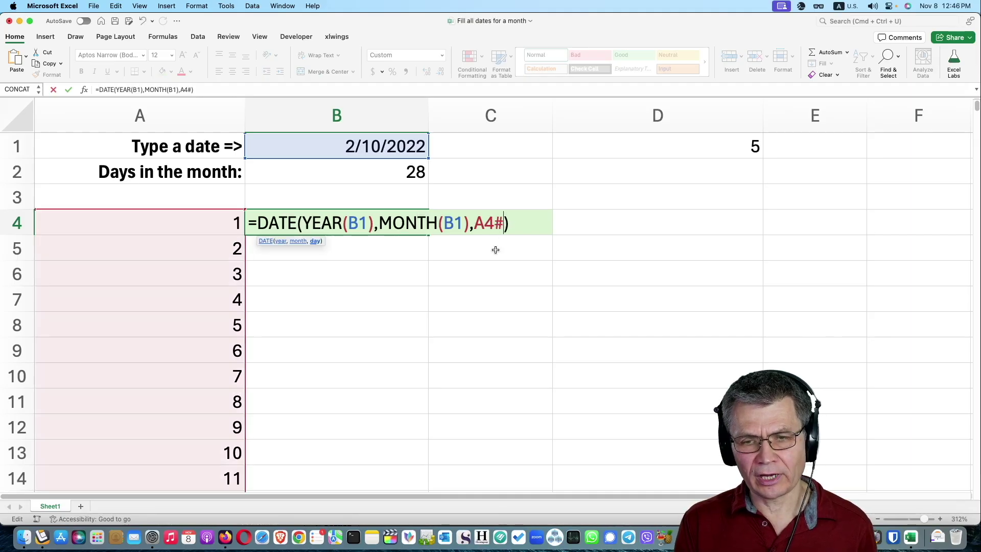
key("ctrl+Return")
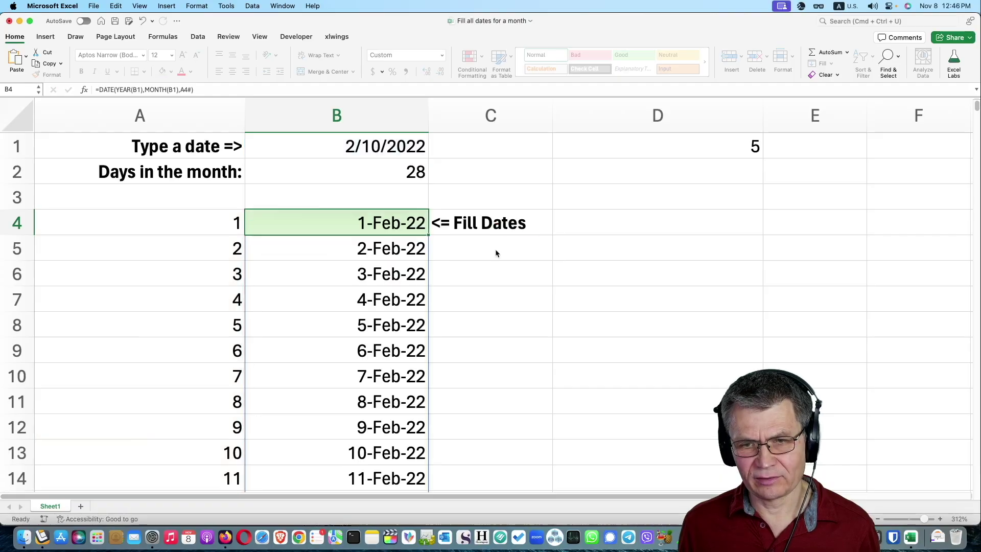
- Scroll through the spilled February 2022 dates to check them
scroll(398, 245, "down", 15)
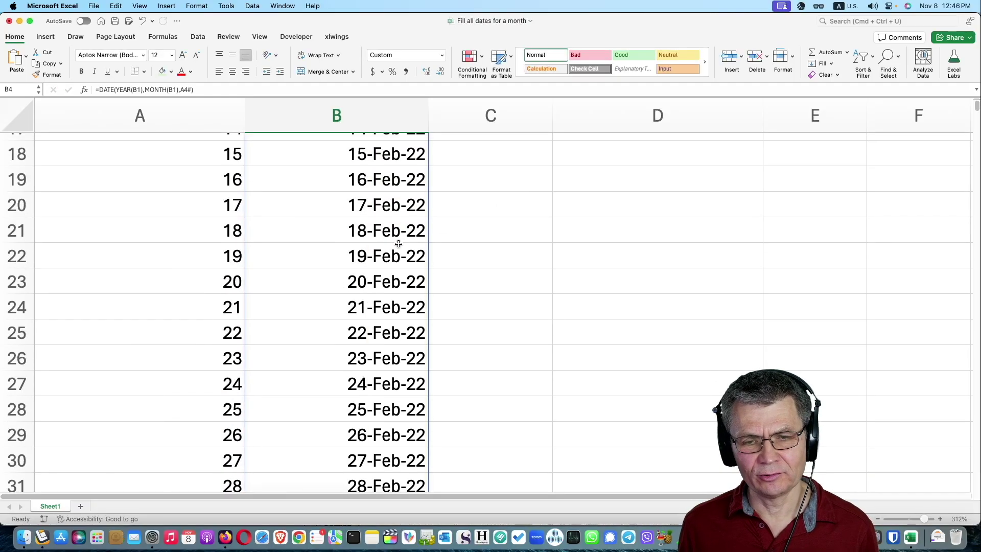
scroll(399, 243, "up", 3)
scroll(397, 243, "up", 5)
scroll(398, 244, "down", 3)
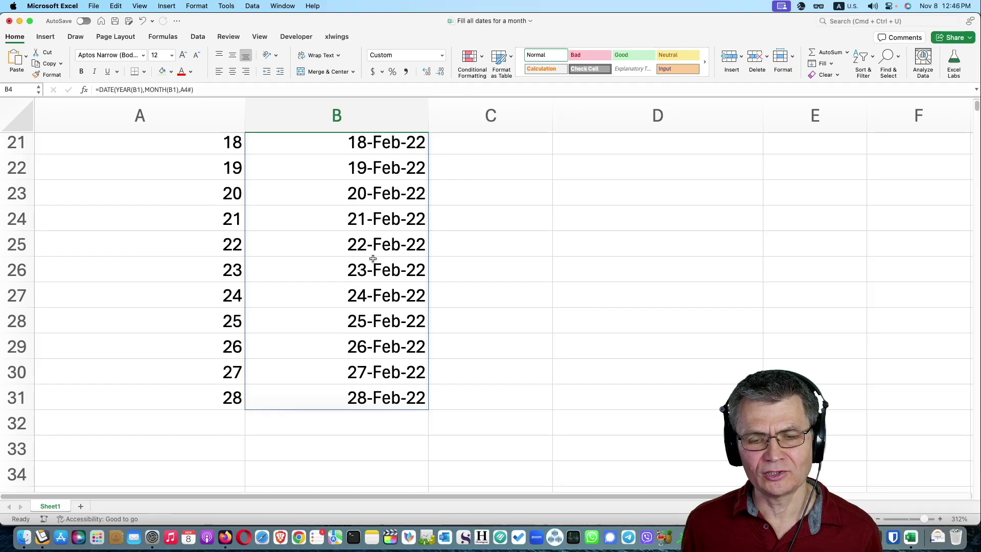
scroll(378, 260, "up", 10)
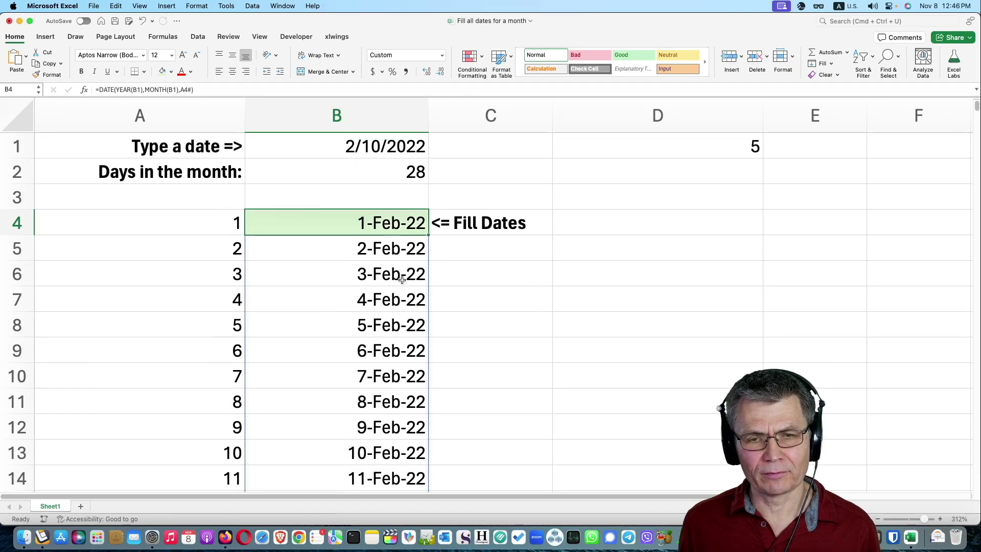
- Set B1 to today's date, 11/8/2023, and check the lists now run through 30-Nov-23
left_click(372, 157)
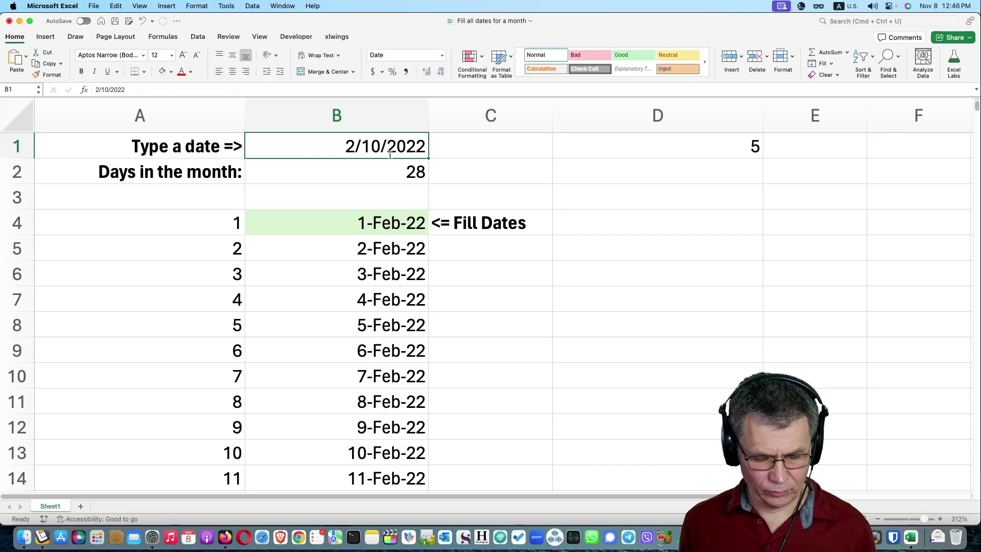
key("ctrl+semicolon")
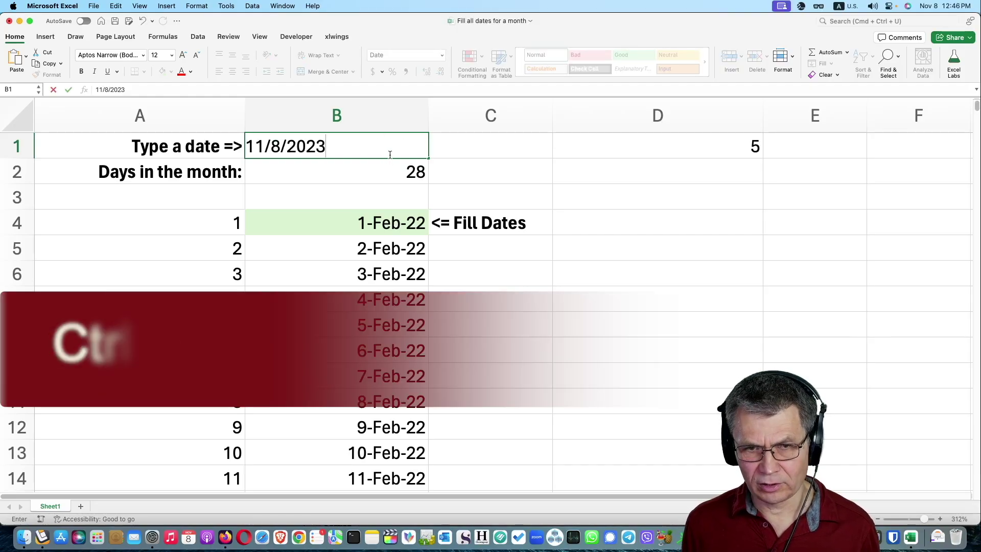
key("Return")
scroll(400, 337, "down", 12)
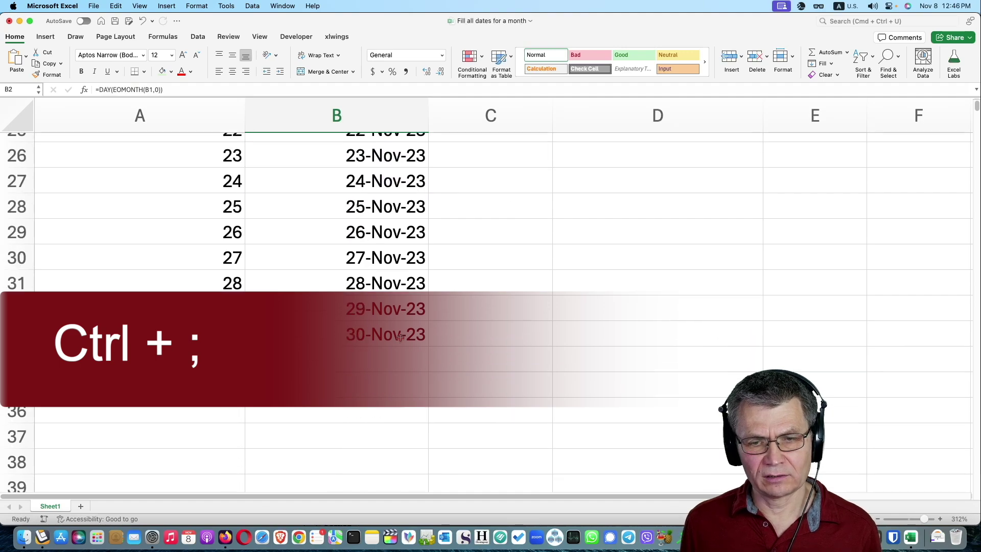
scroll(400, 337, "down", 8)
scroll(411, 320, "up", 9)
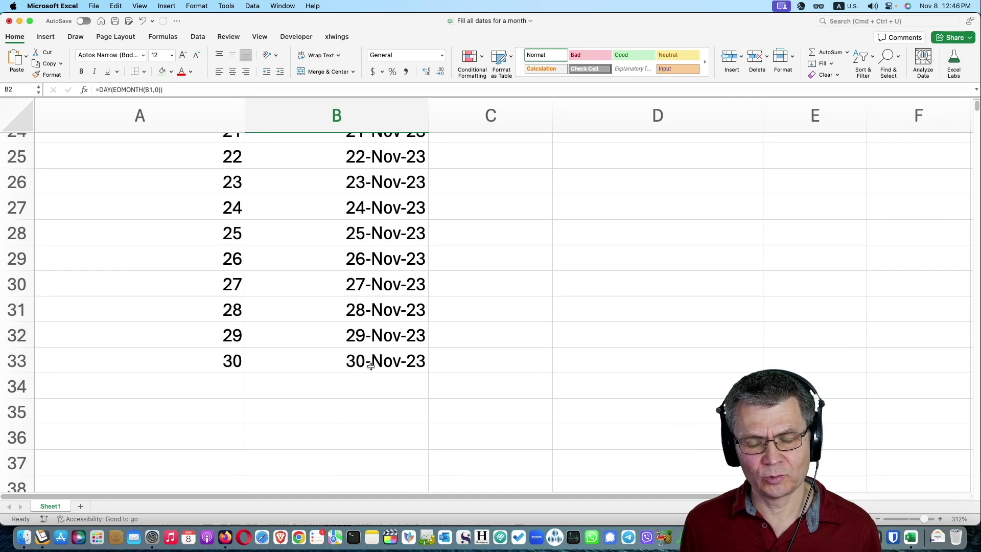
scroll(365, 362, "up", 11)
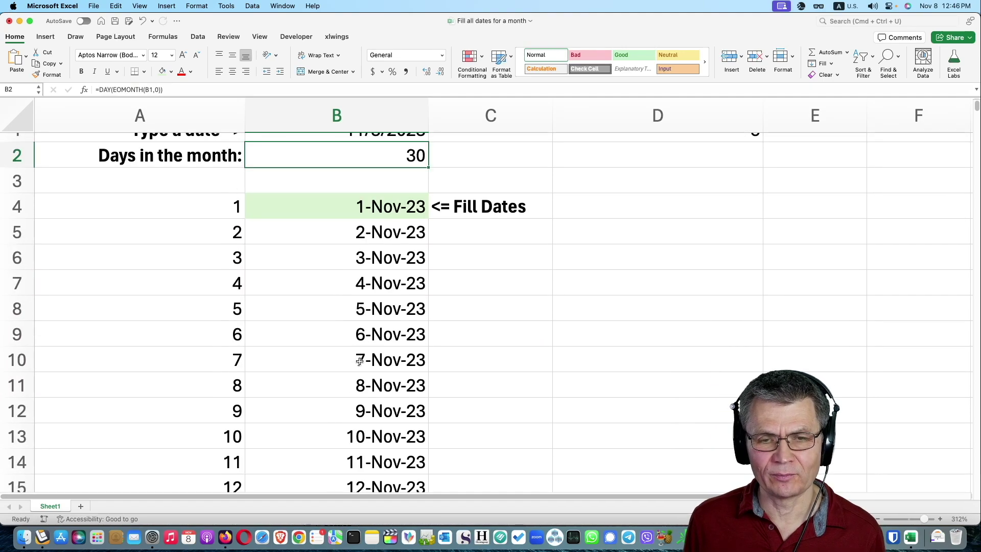
left_click_drag(210, 215, 218, 241)
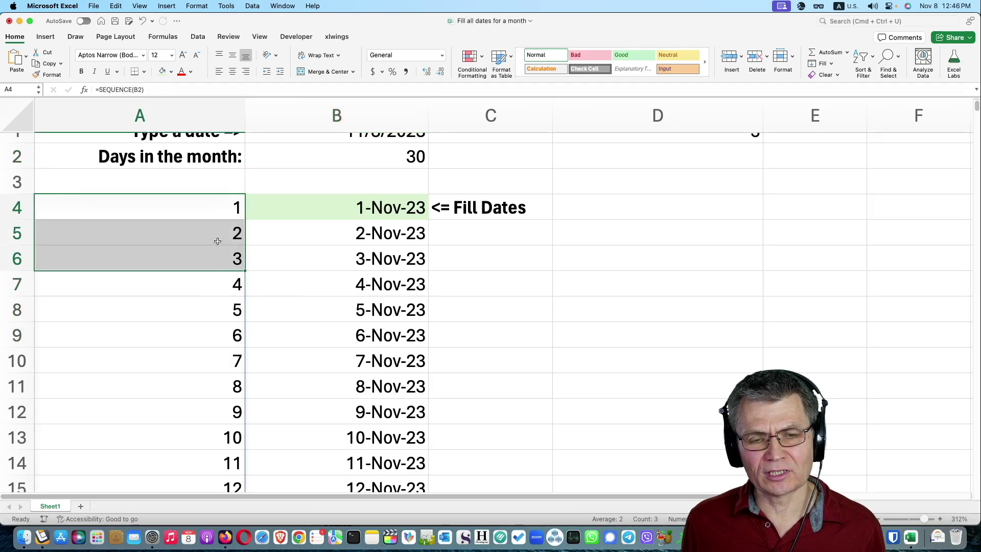
- Inspect the SEQUENCE(B2) part of A4's formula without changing it
double_click(215, 205)
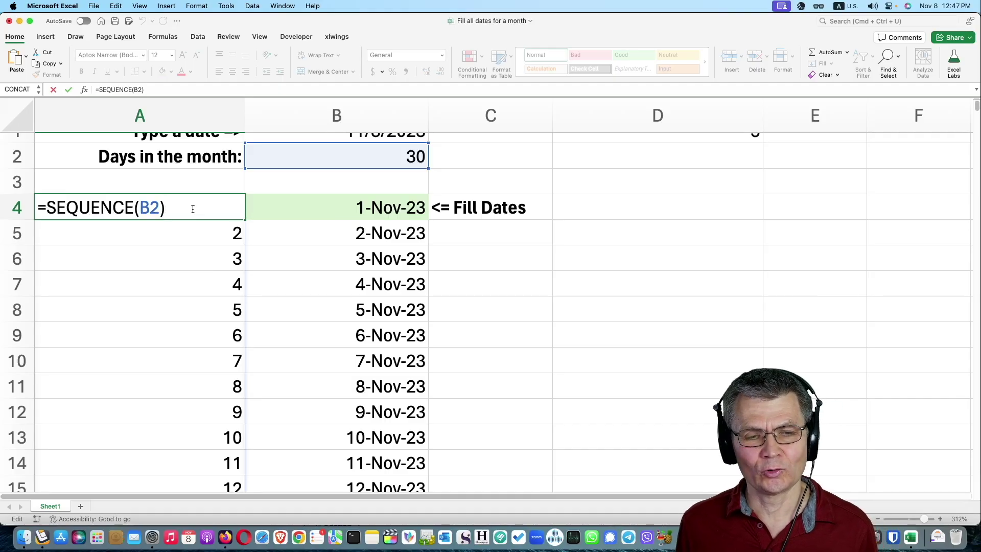
left_click_drag(193, 209, 49, 204)
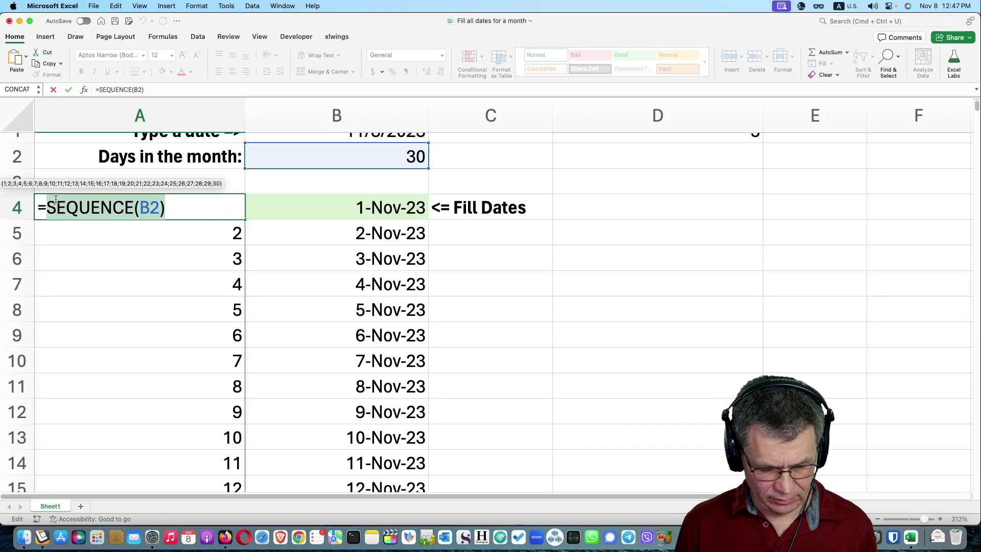
key("Escape")
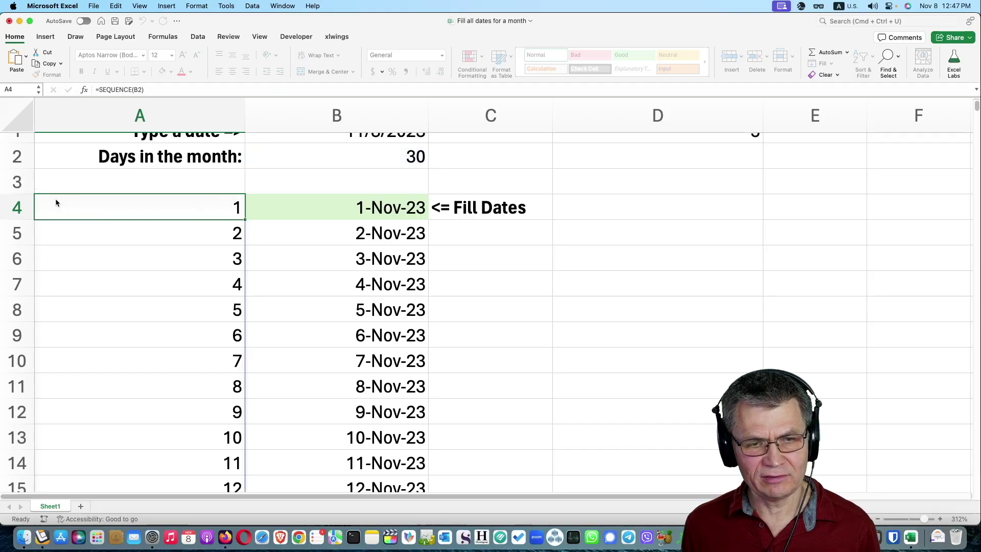
- Replace A4# in B4's formula with SEQUENCE(B2), making =DATE(YEAR(B1),MONTH(B1),SEQUENCE(B2))
left_click(341, 206)
double_click(344, 209)
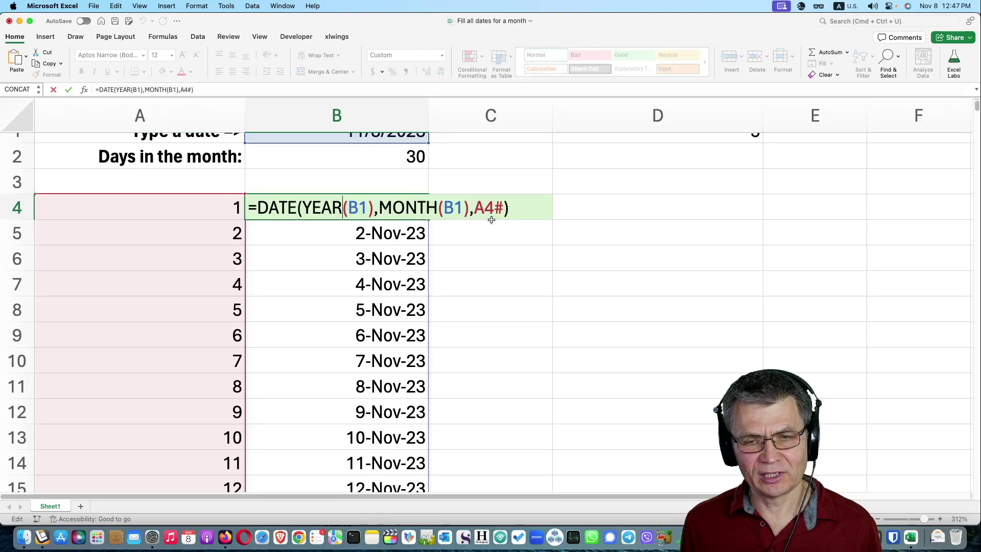
left_click_drag(506, 207, 474, 203)
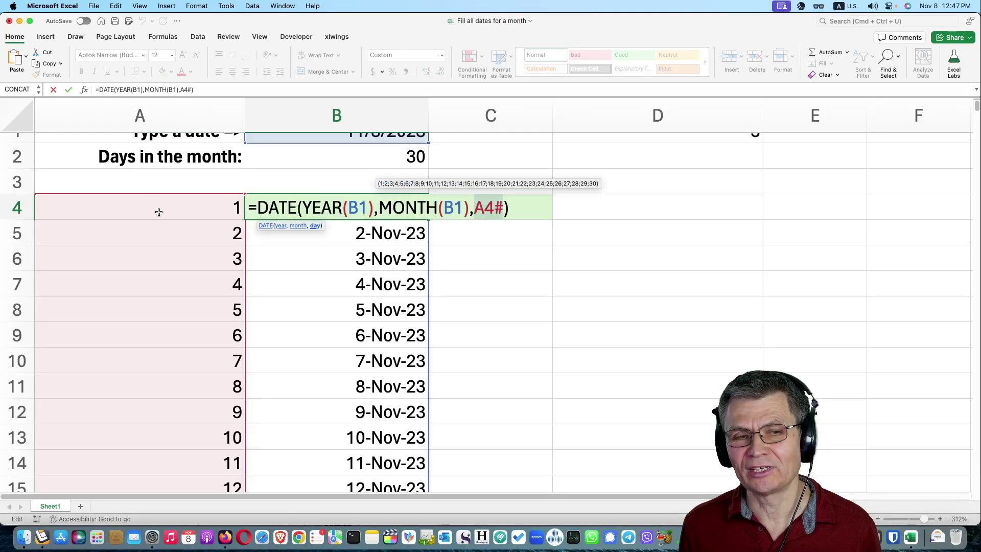
type("SEQUENCE(B2)")
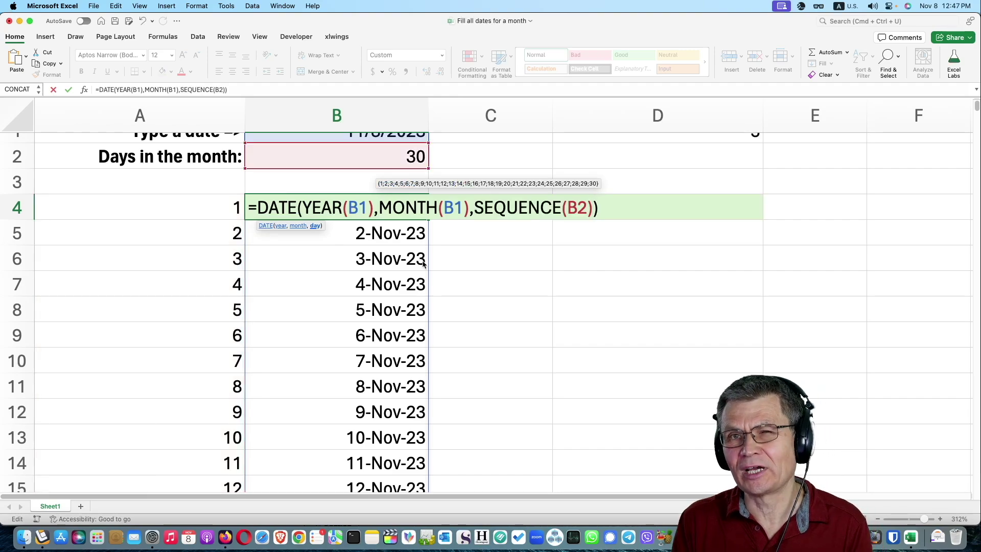
key("ctrl+Return")
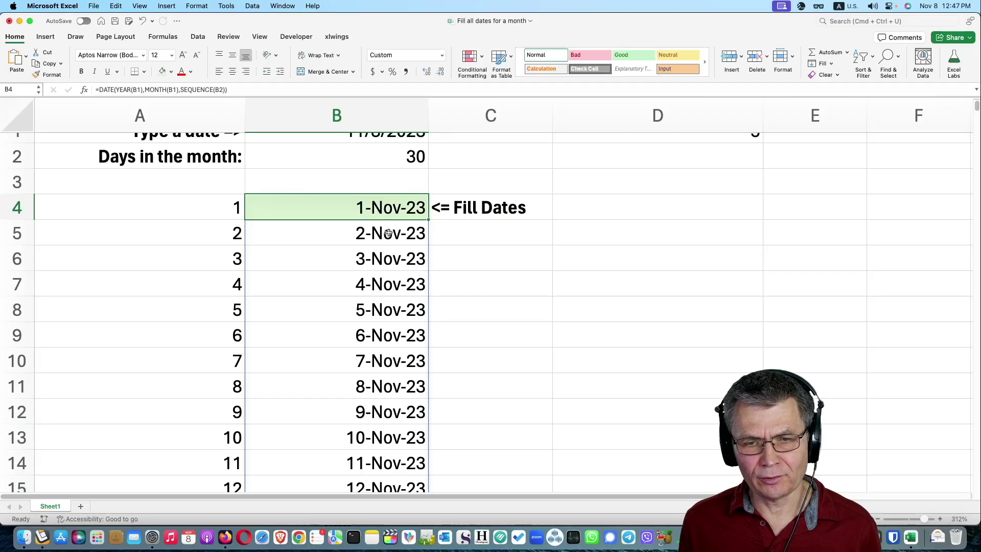
- Clear the helper SEQUENCE formula from A4 and zoom out to 118%
left_click(219, 206)
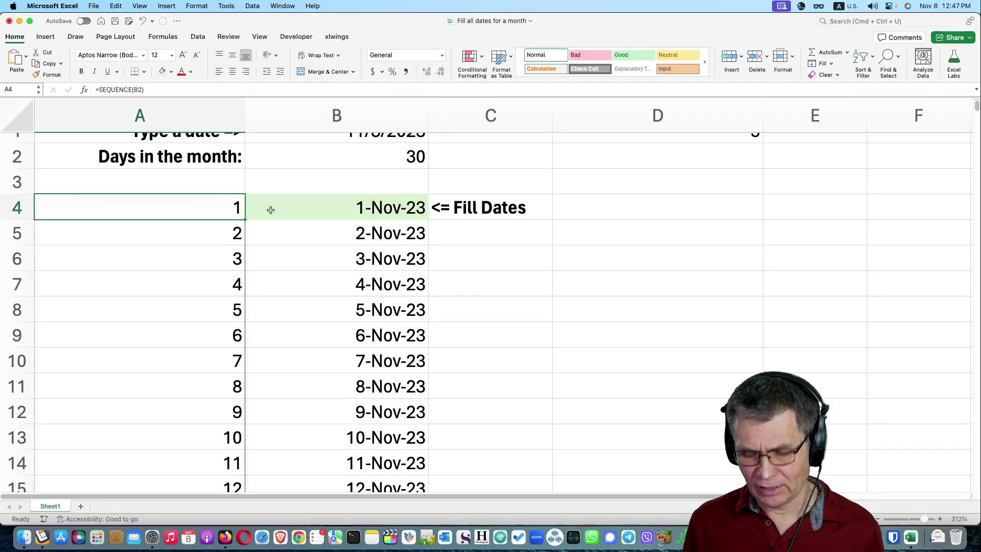
key("Delete")
scroll(366, 205, "up", 1)
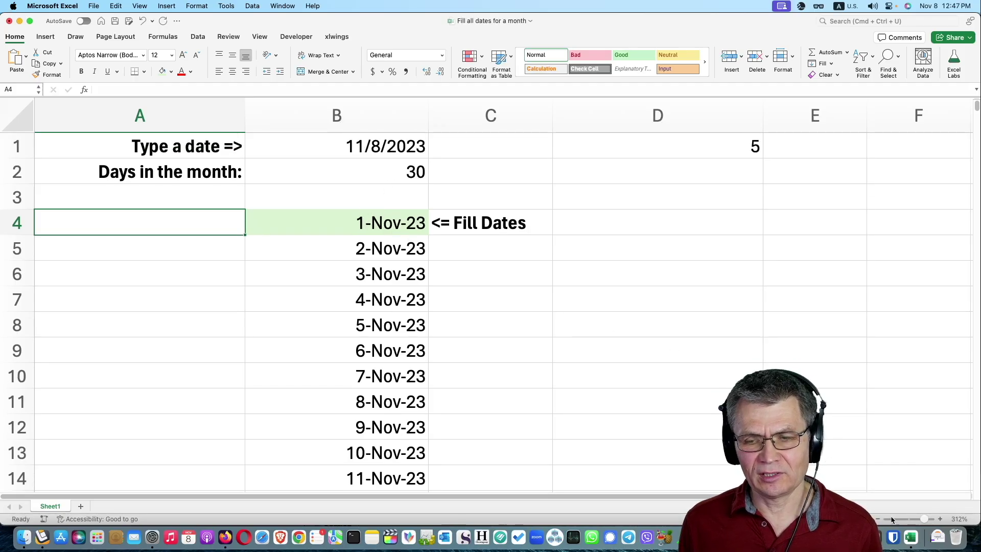
left_click_drag(915, 520, 911, 521)
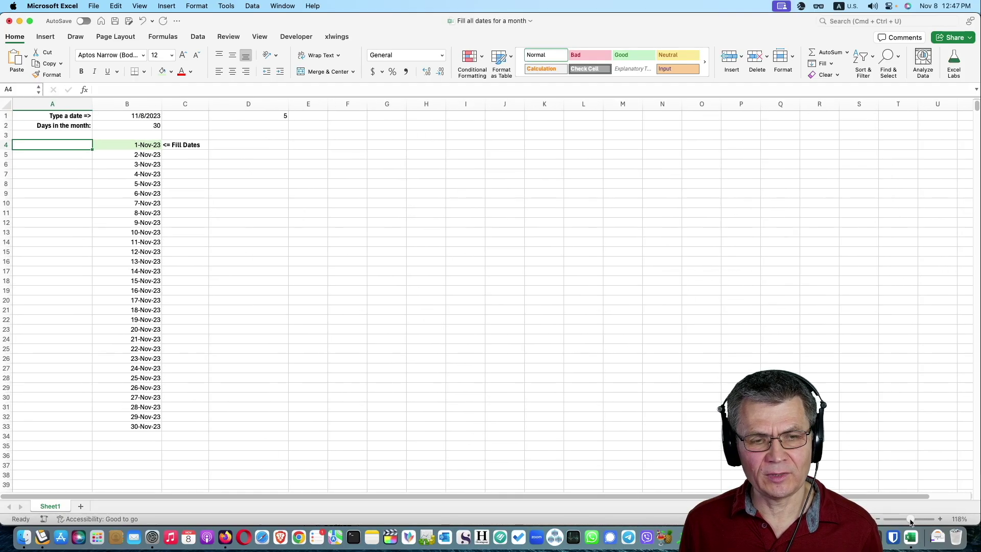
- Enter 1/1/2024 in B1 and check that dates spill through 31-Jan-24 in B34
left_click(135, 118)
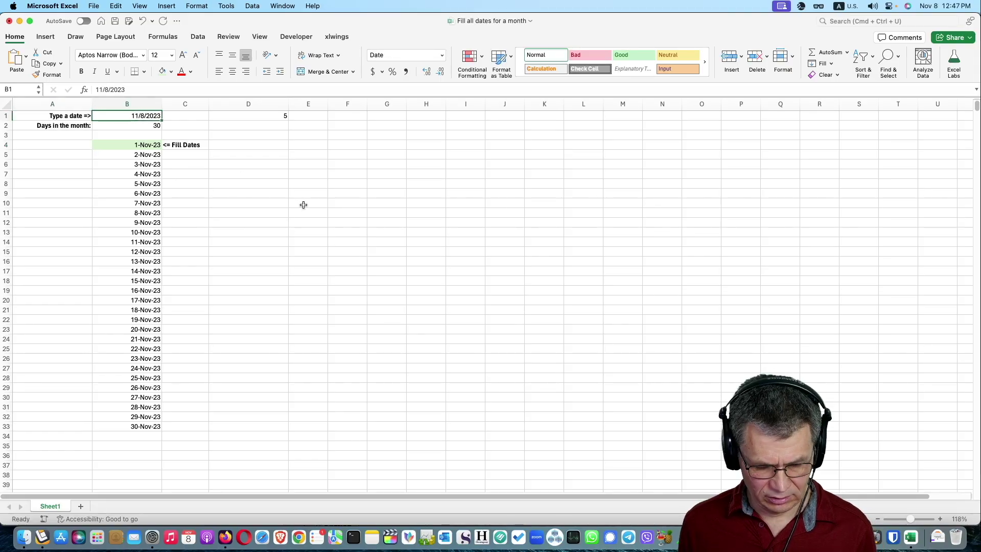
type("1/1/")
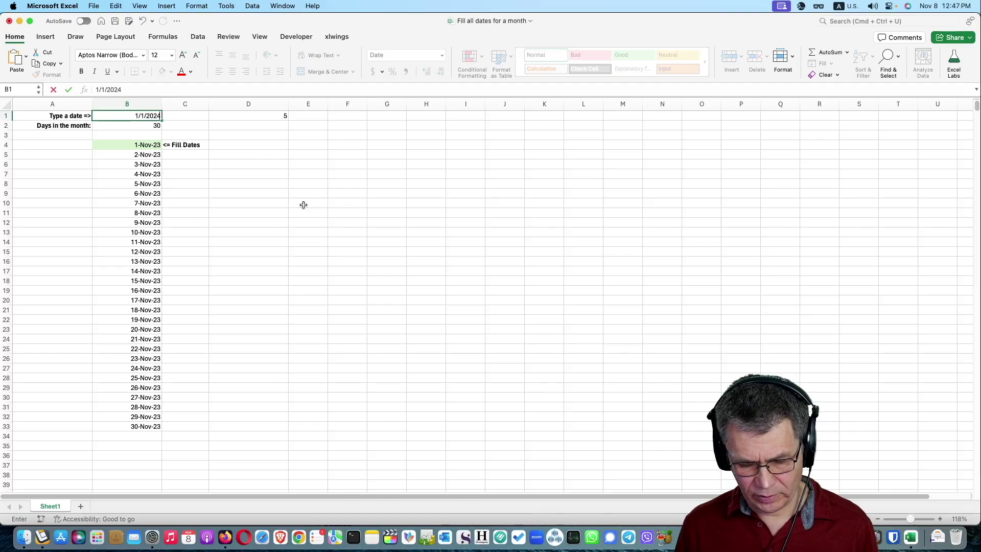
type("2024")
key("Return")
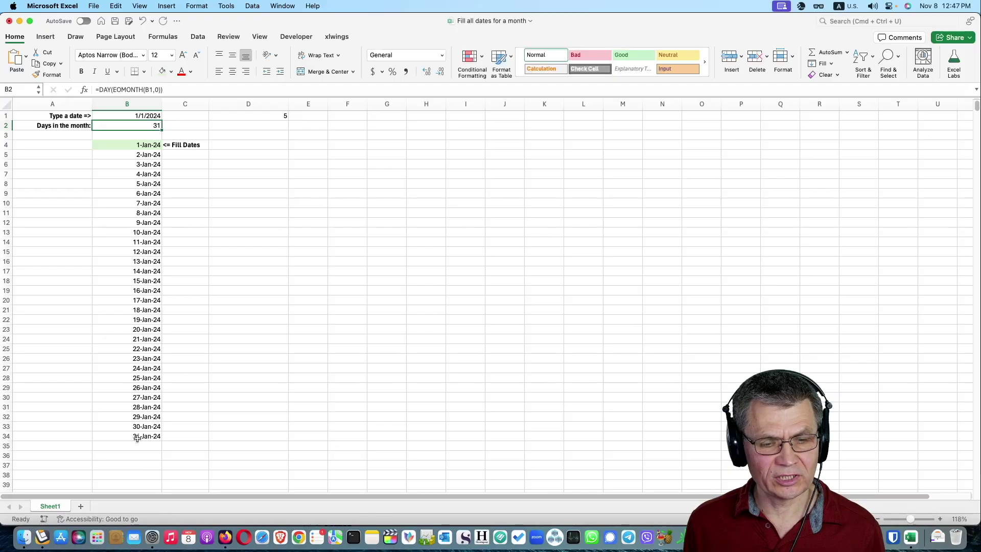
left_click(136, 436)
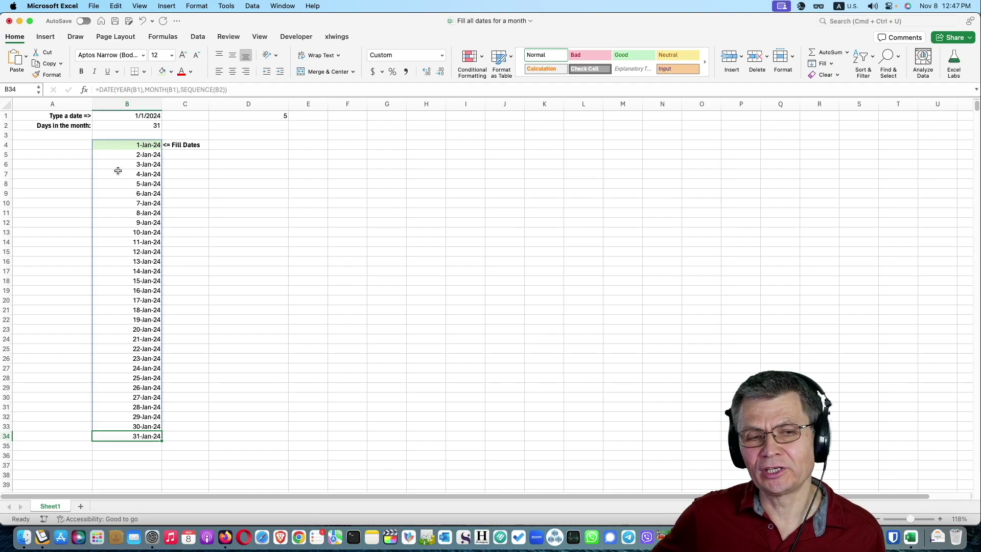
left_click(147, 116)
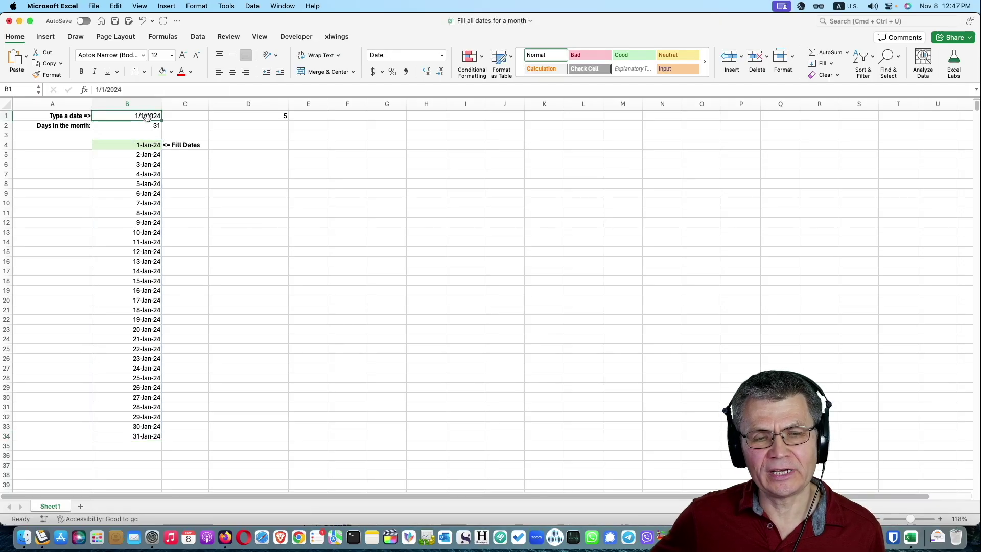